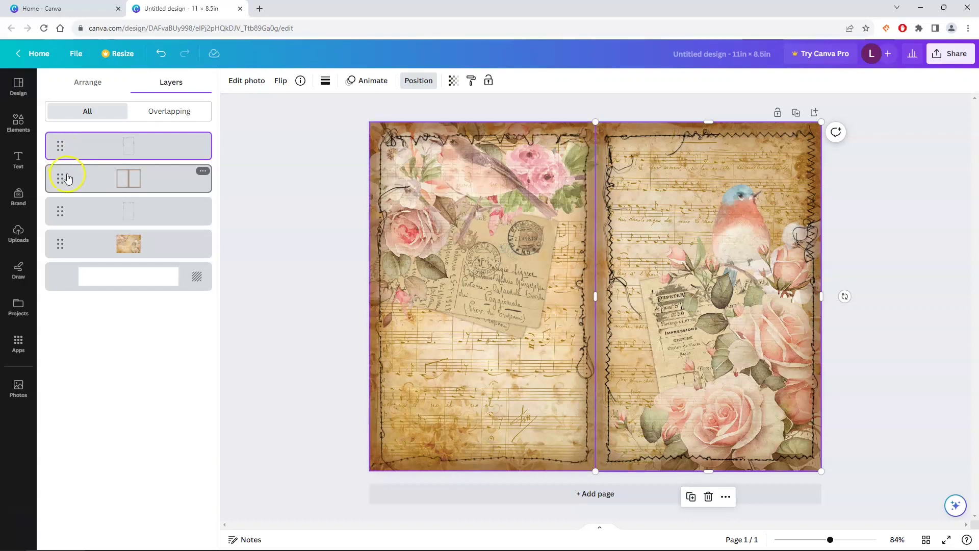
Move the two-page border layer beneath both stitched-edge layers, and flip the left page's stitching horizontally and vertically
drag(68, 177, 63, 221)
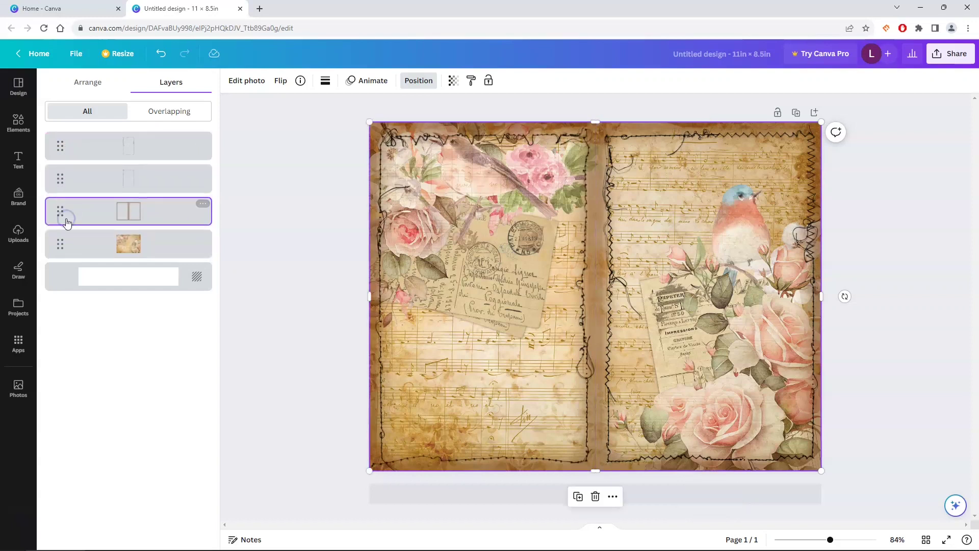
click(88, 179)
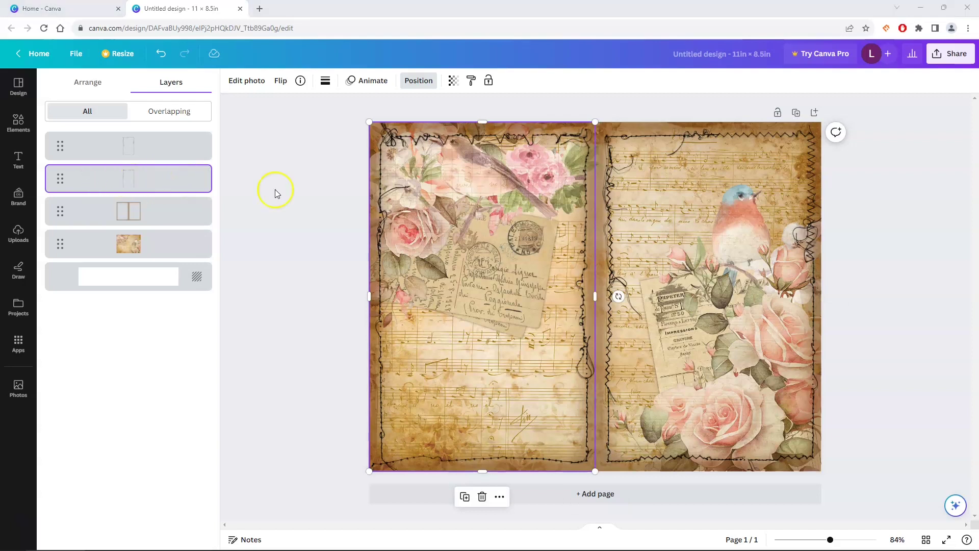
click(281, 82)
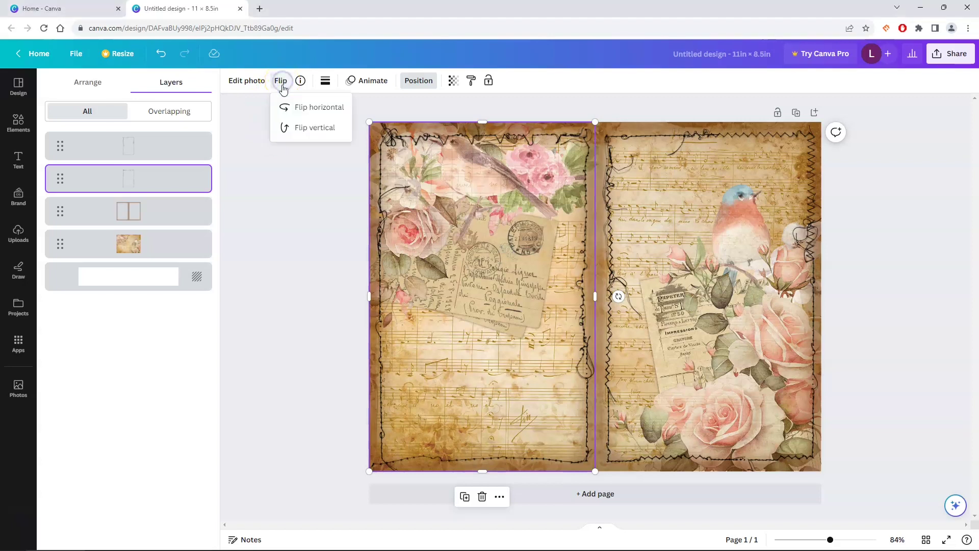
click(284, 113)
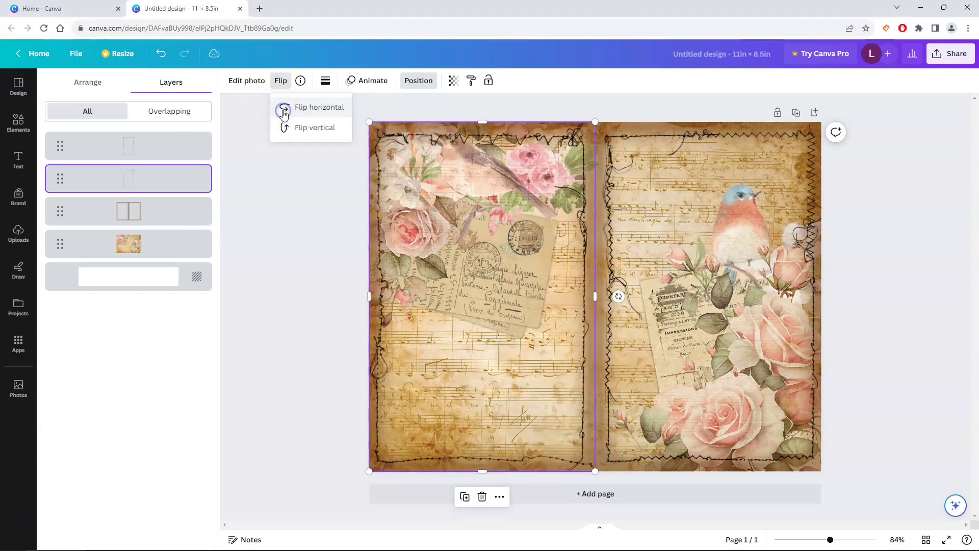
click(287, 129)
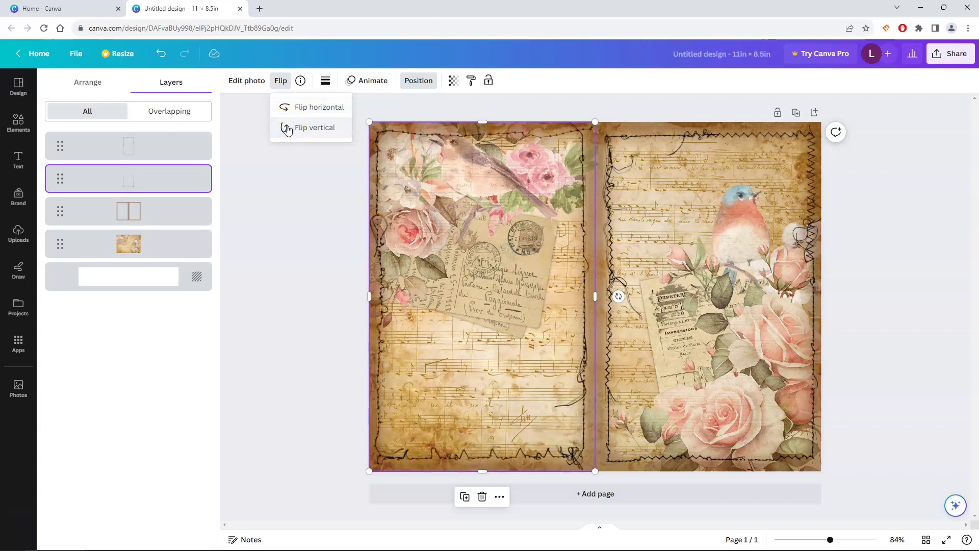
click(282, 189)
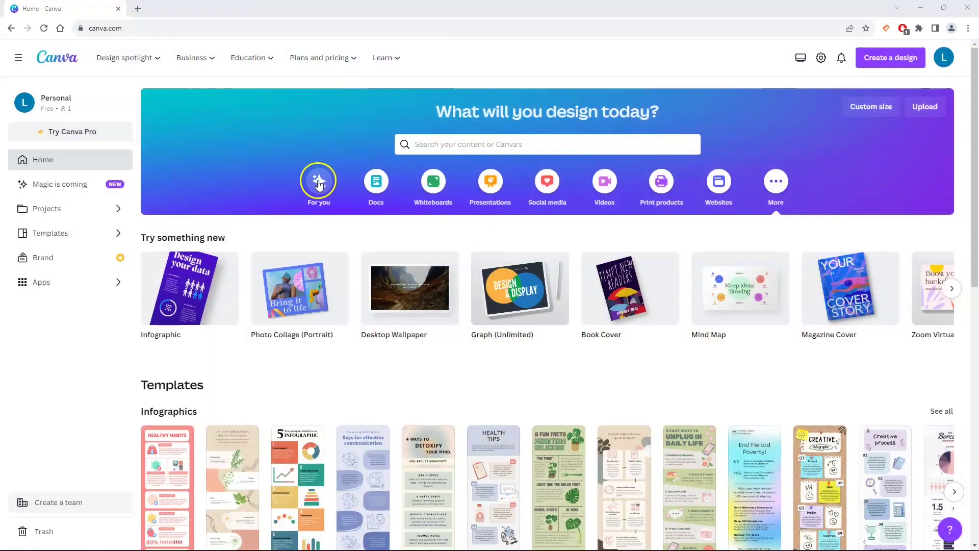
Browse the design categories from Docs through Websites to More, and look through the additional design types offered
click(376, 188)
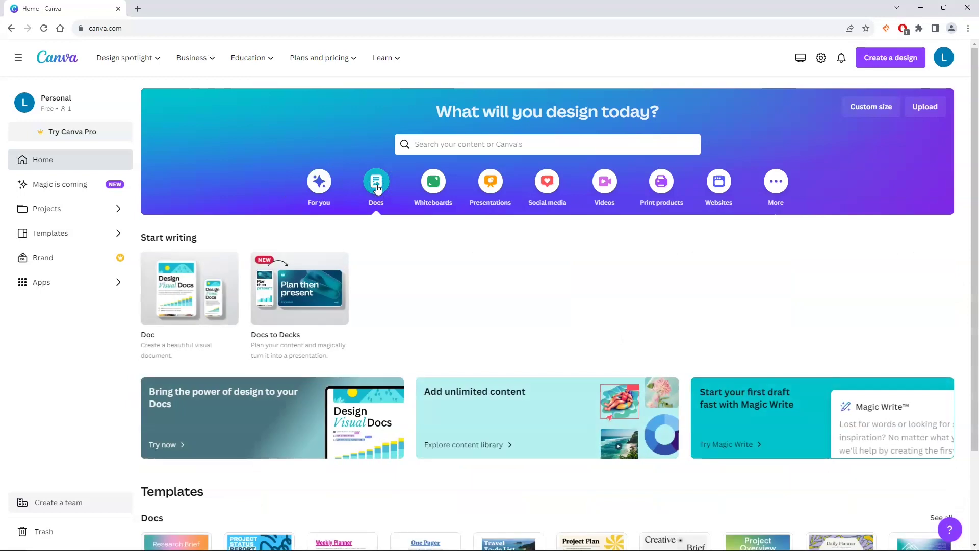
click(433, 189)
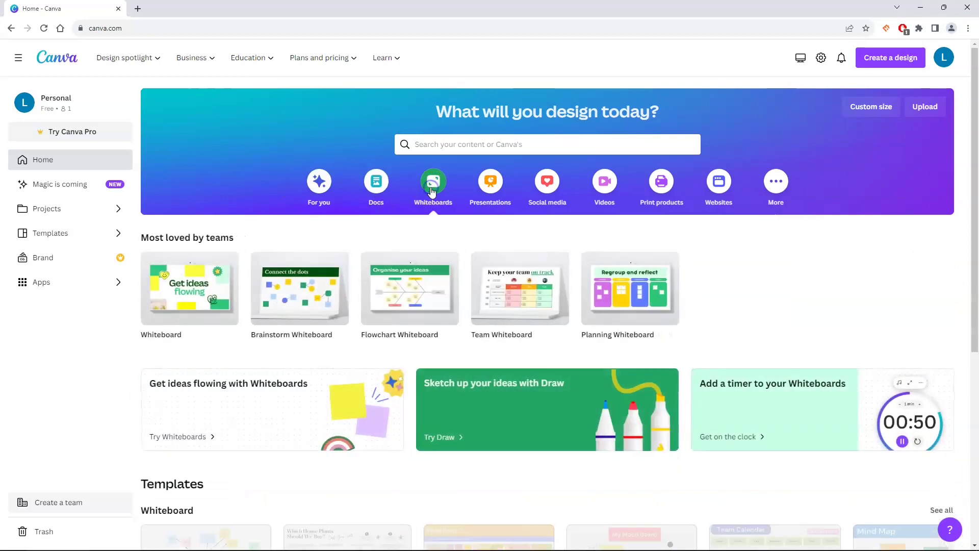
click(491, 185)
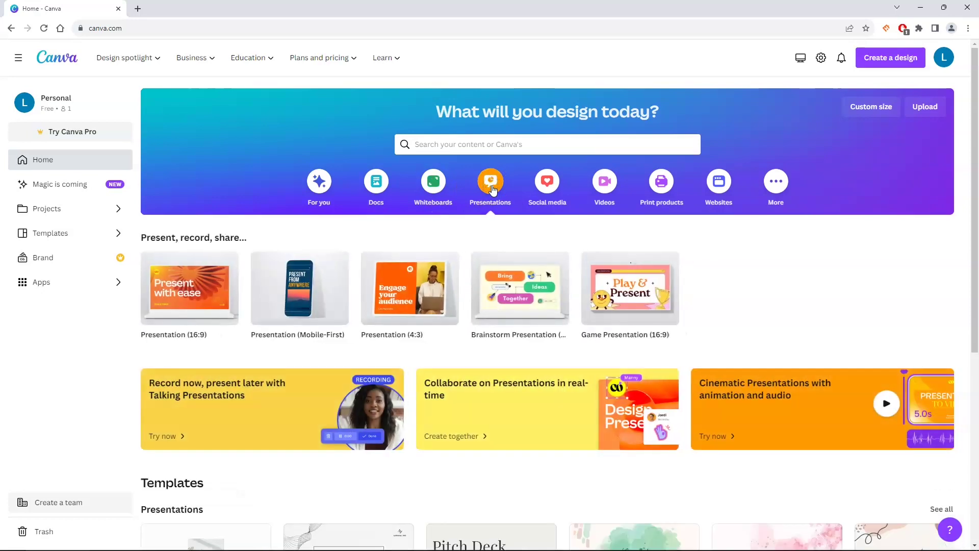
click(545, 187)
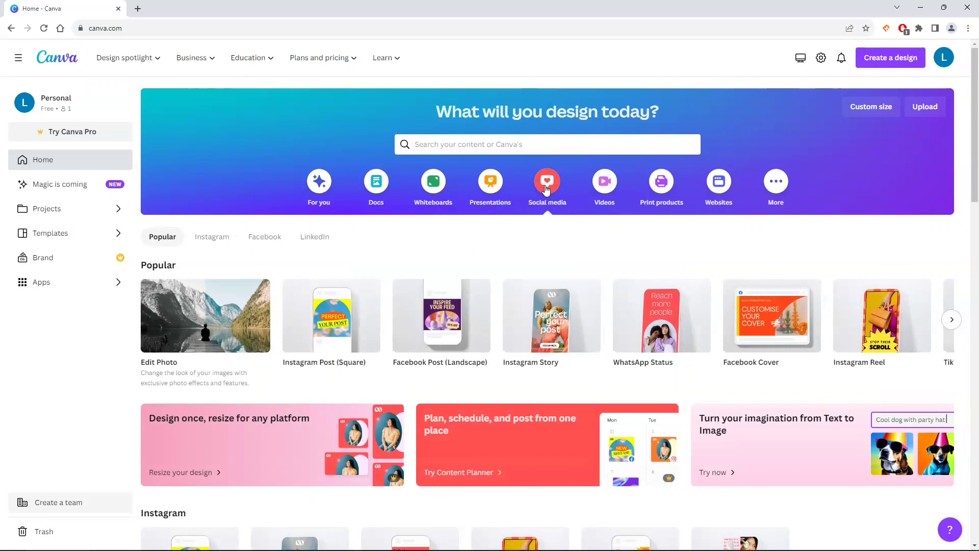
click(606, 186)
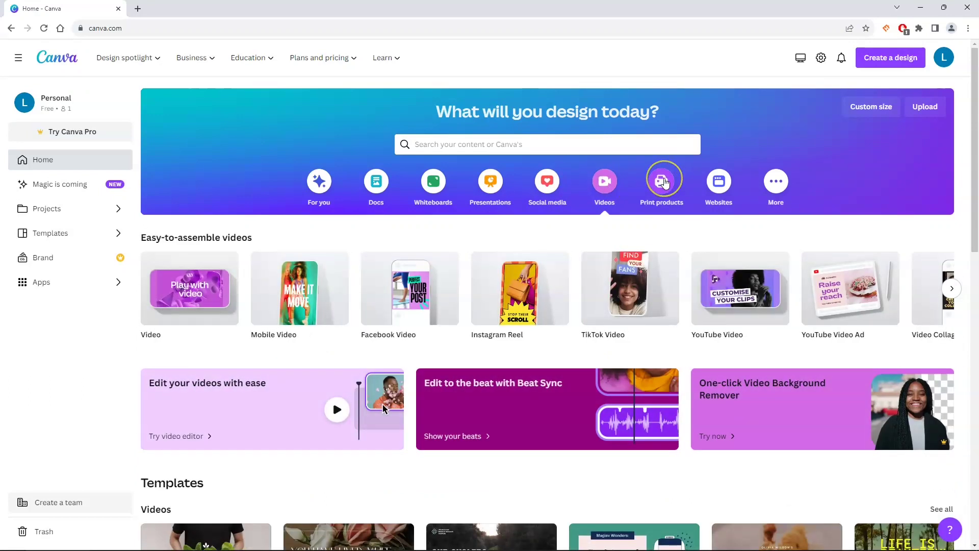
click(663, 182)
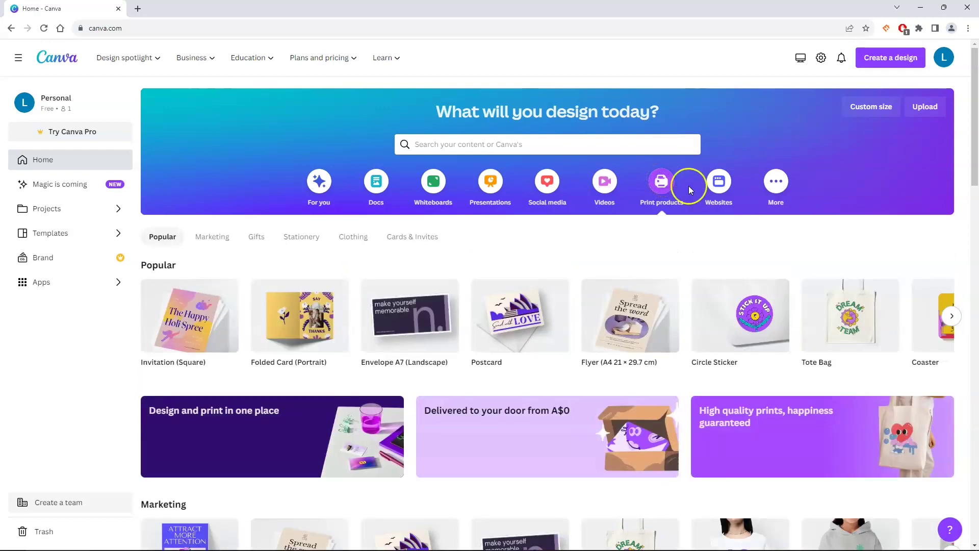
click(719, 188)
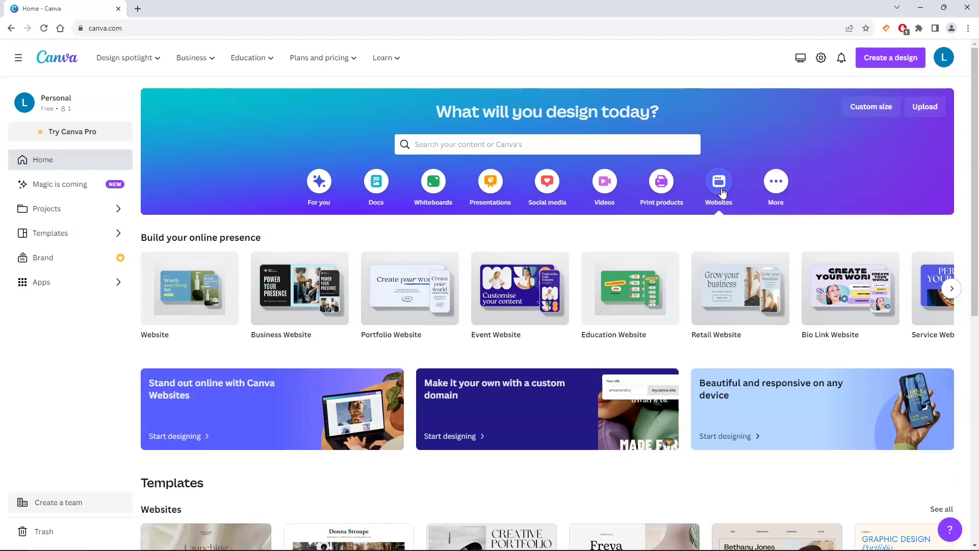
click(777, 188)
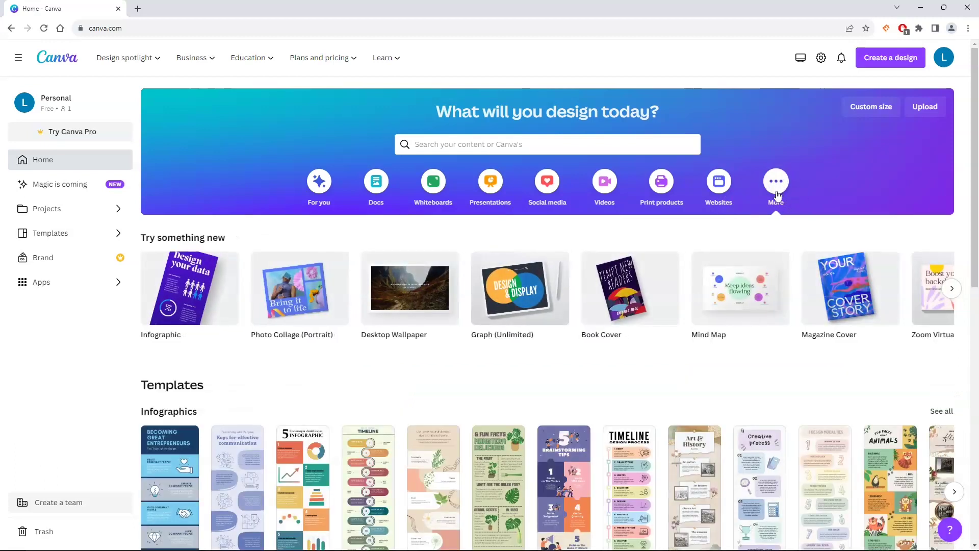
click(555, 295)
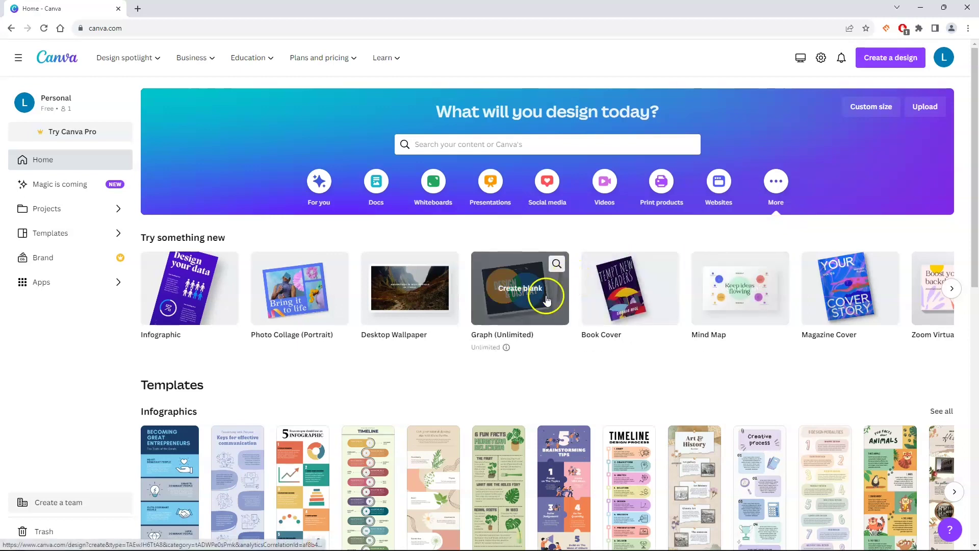
click(952, 289)
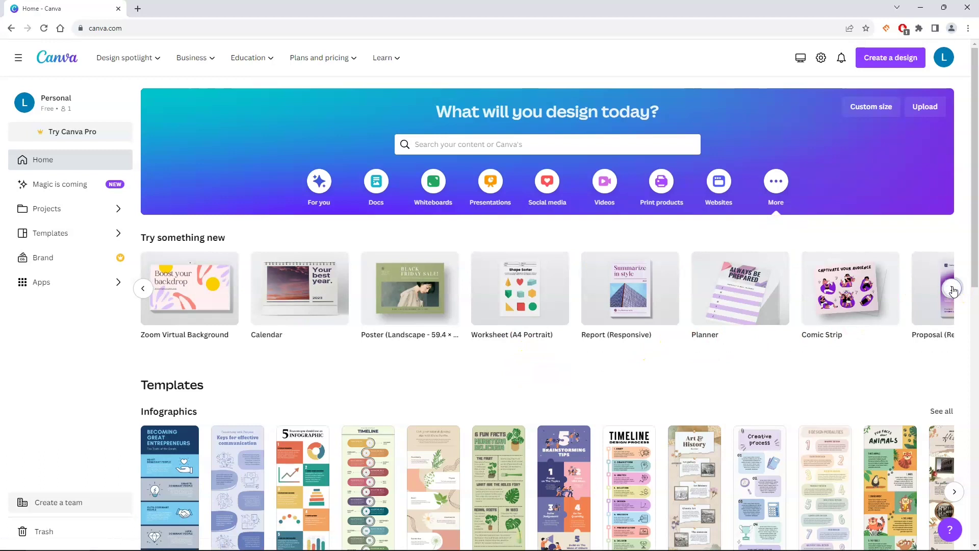
click(953, 289)
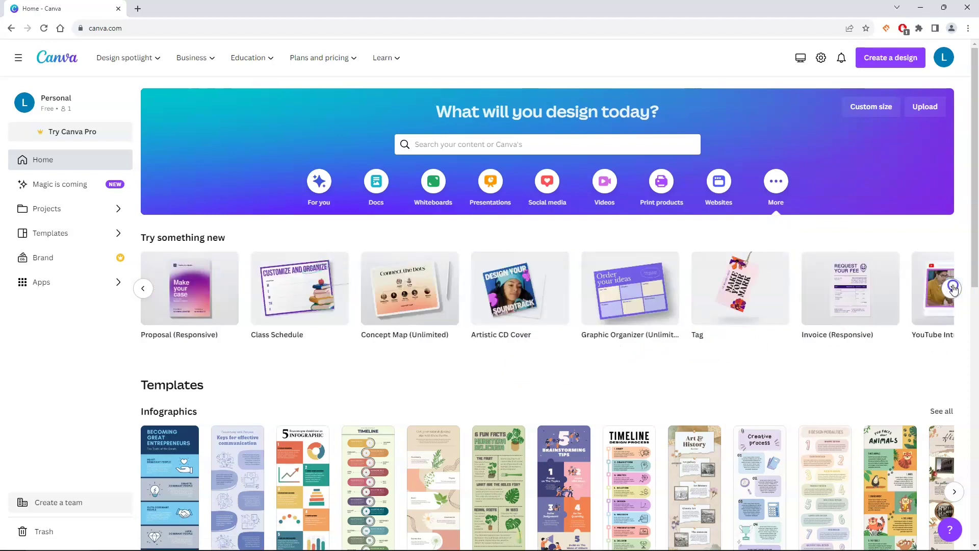
click(953, 289)
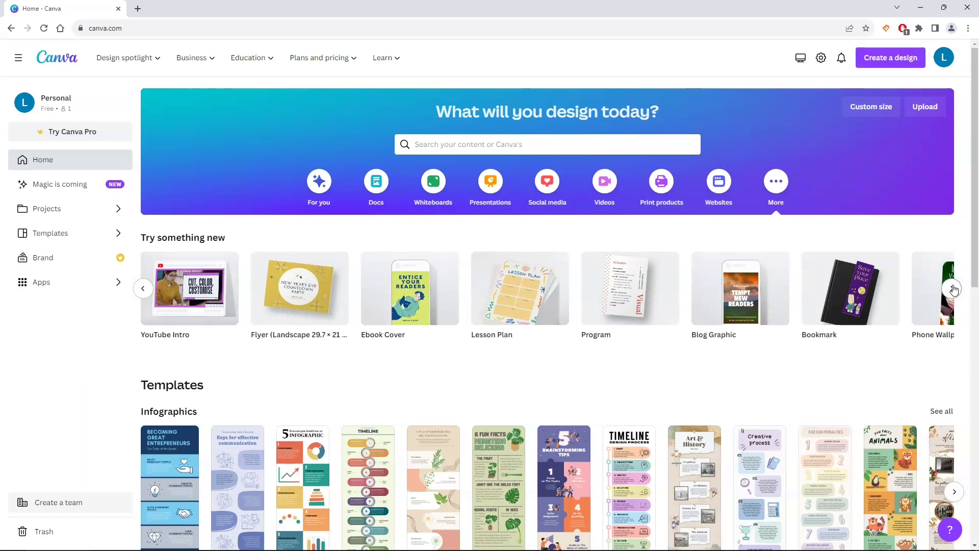
click(953, 290)
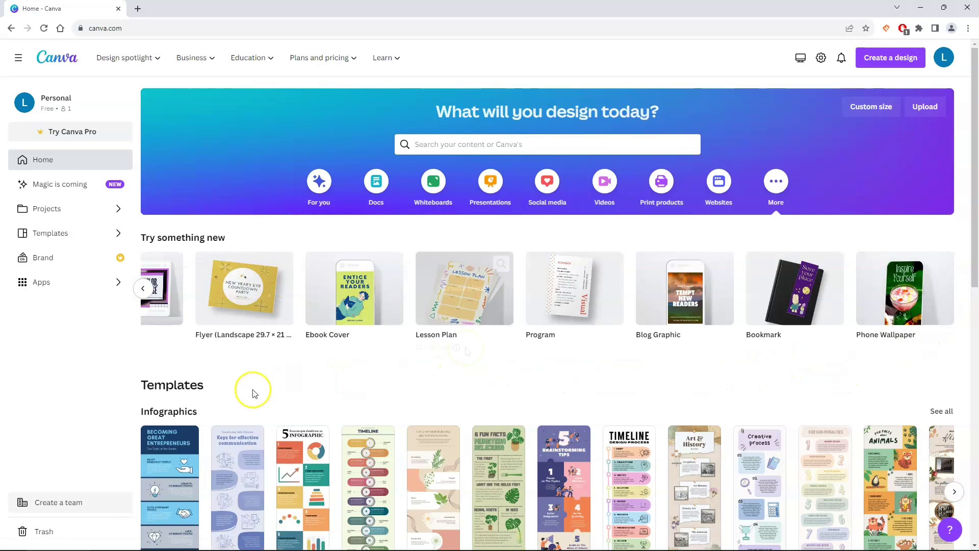
Create a new blank design with a custom size of 11 in wide by 8.5 in high
click(867, 113)
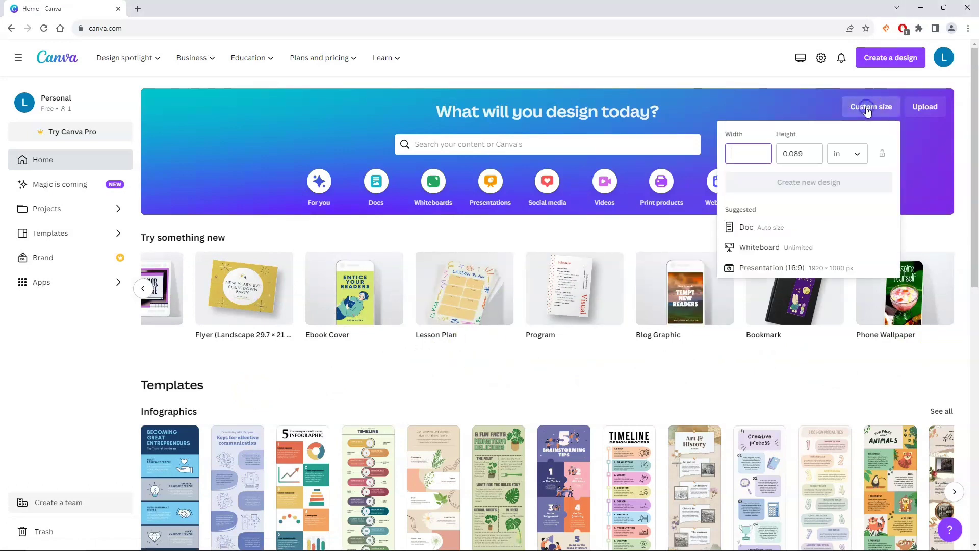
click(846, 154)
click(848, 207)
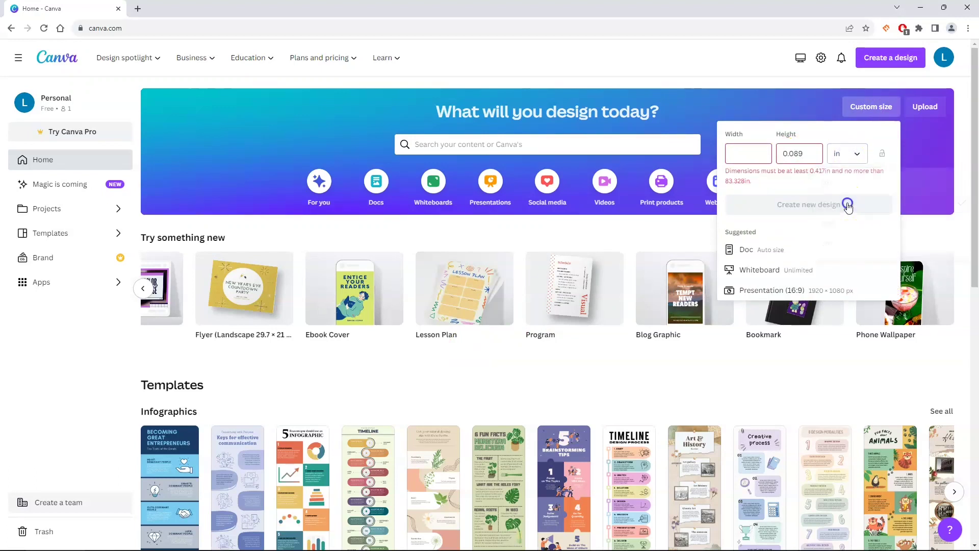
click(754, 158)
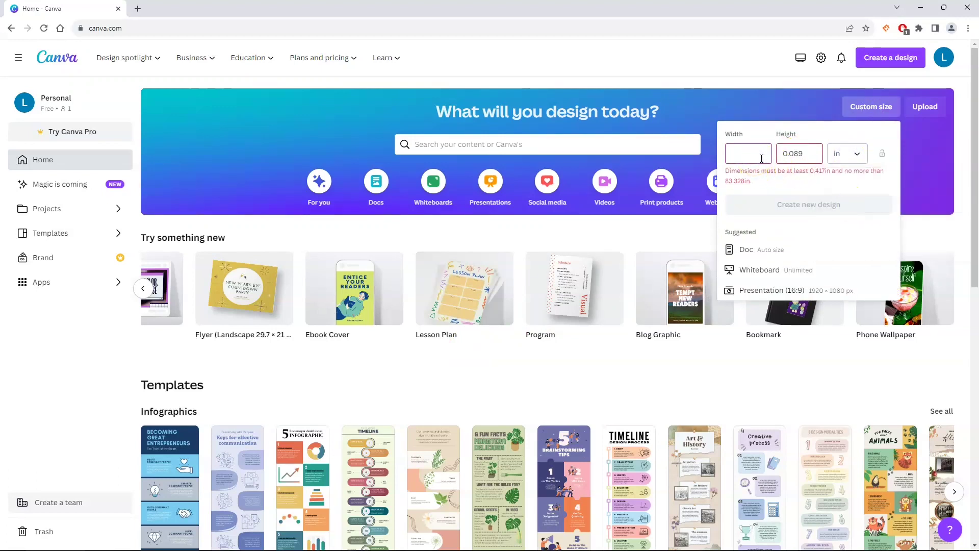
key(Tab)
text(8)
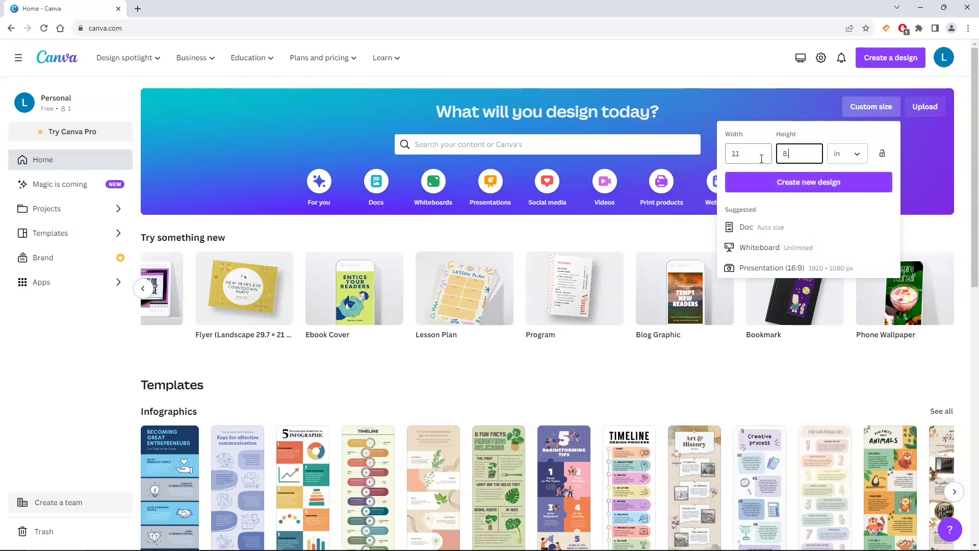
text(.5)
key(Tab)
click(801, 186)
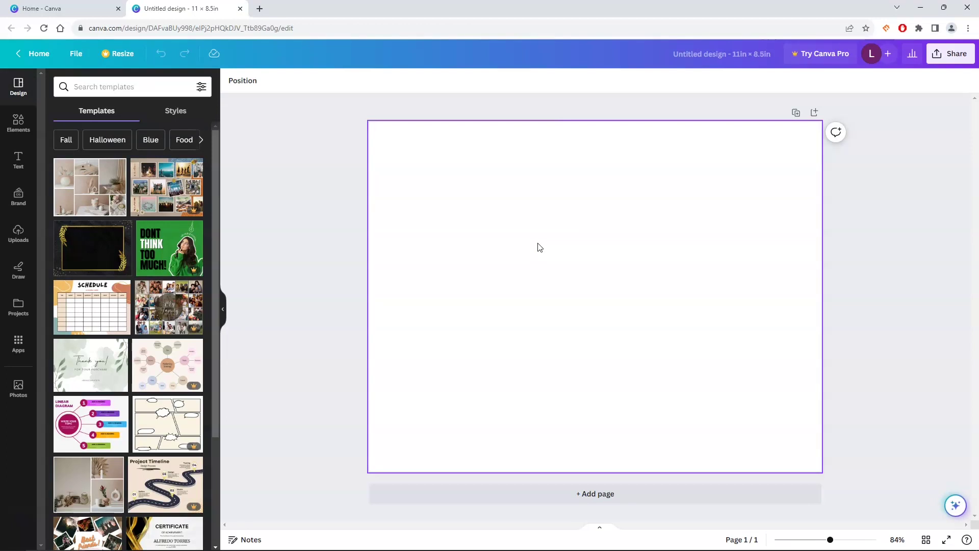
Look through the available design elements, such as tables, frames, grids and collections, and the ready-made text styles
click(18, 122)
scroll(122, 224, down, 10)
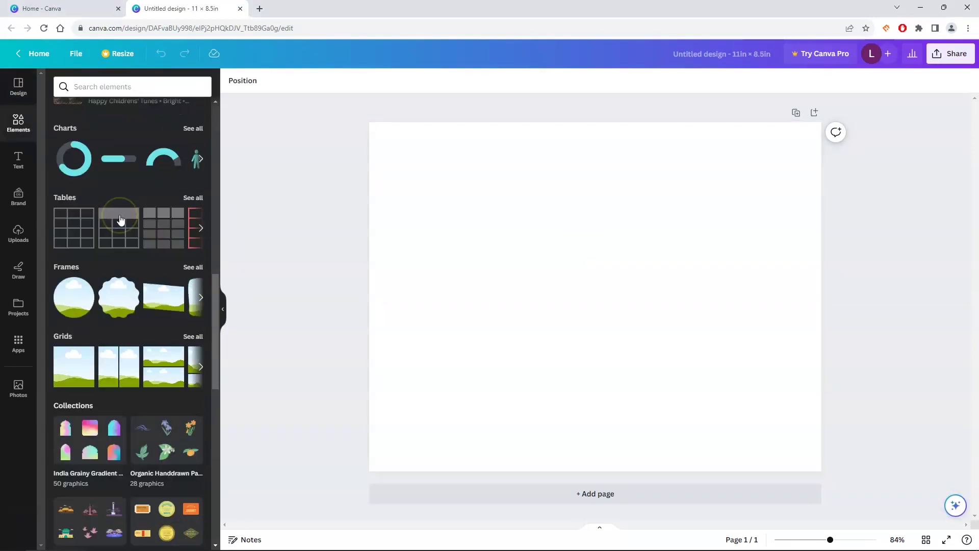
scroll(124, 230, down, 8)
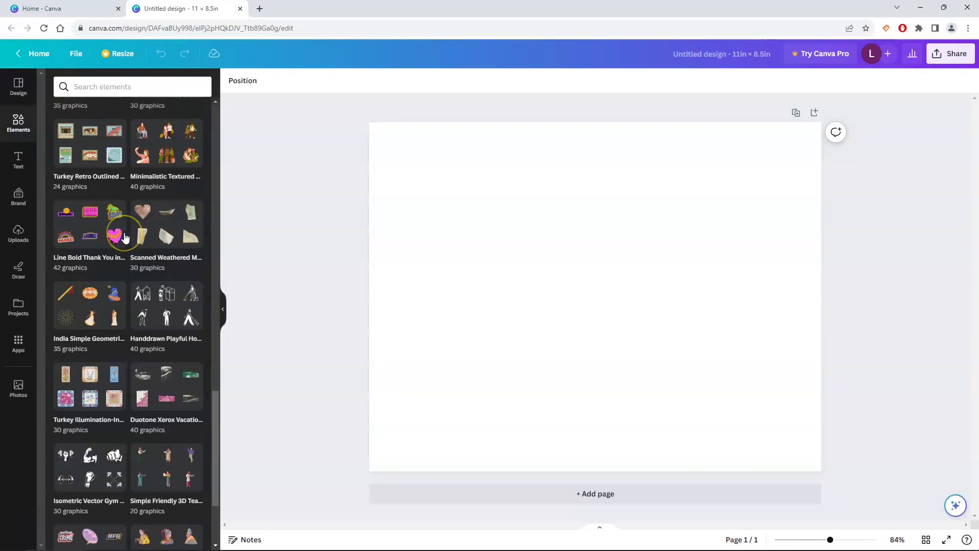
scroll(125, 237, up, 5)
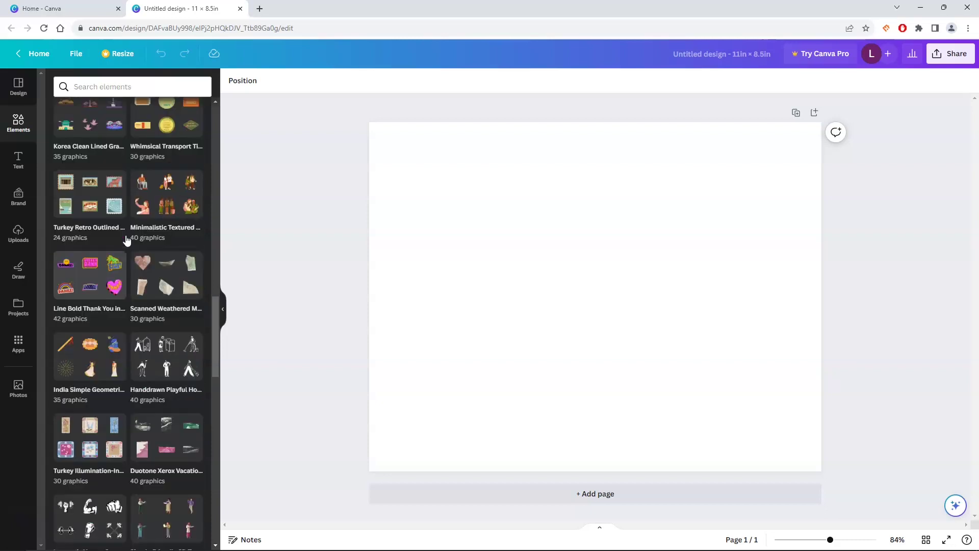
click(18, 161)
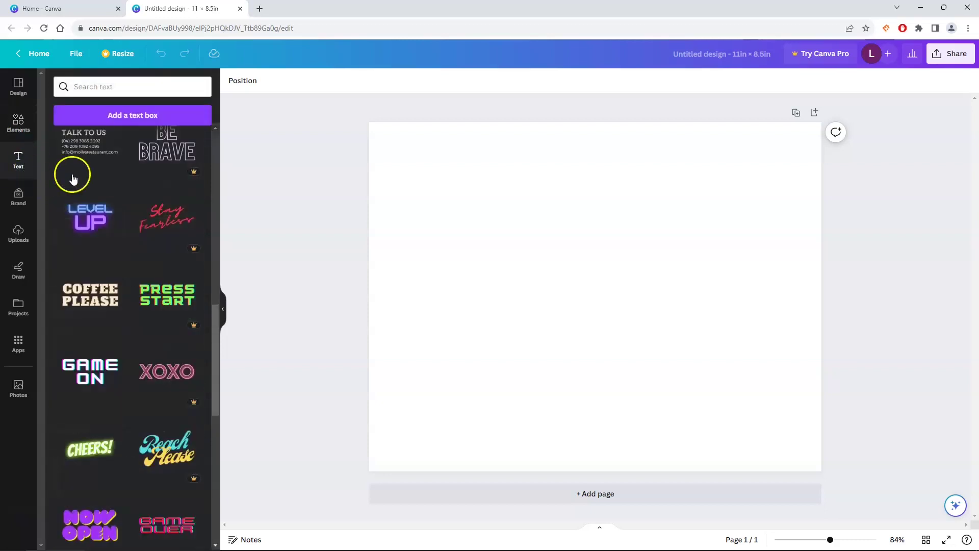
scroll(127, 211, down, 1)
scroll(129, 213, down, 7)
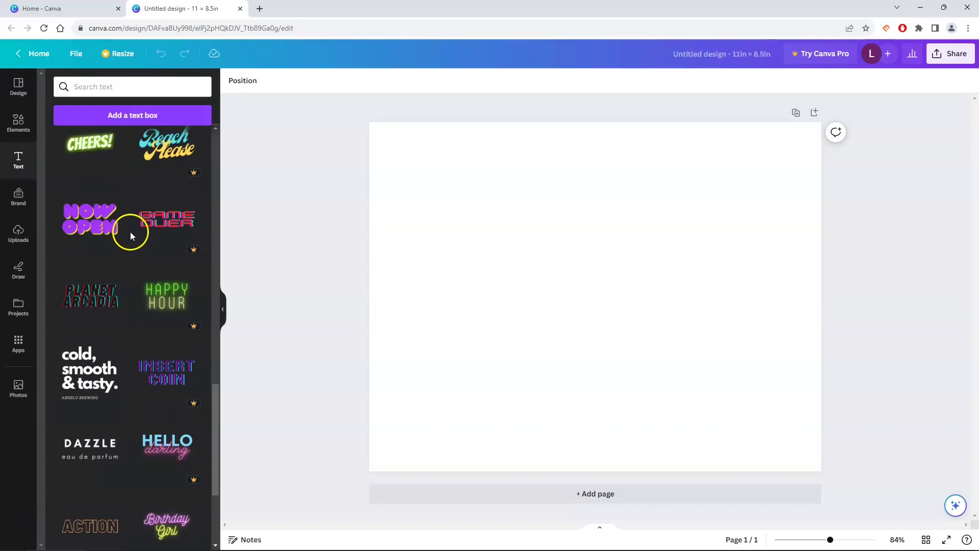
scroll(130, 237, down, 2)
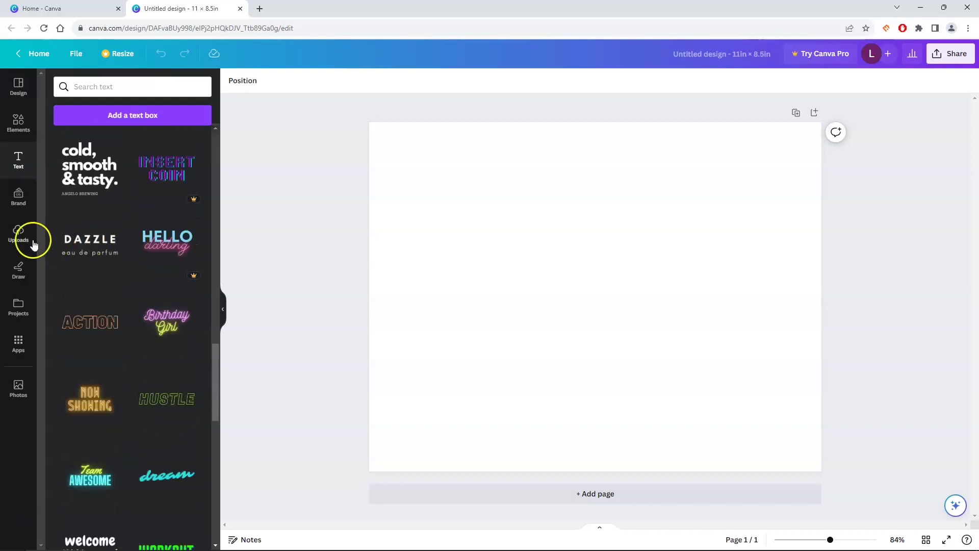
Upload CAS_Templates-StitchedPageEdgesFull-01.png from the Template Files folder to the design's image uploads
click(15, 234)
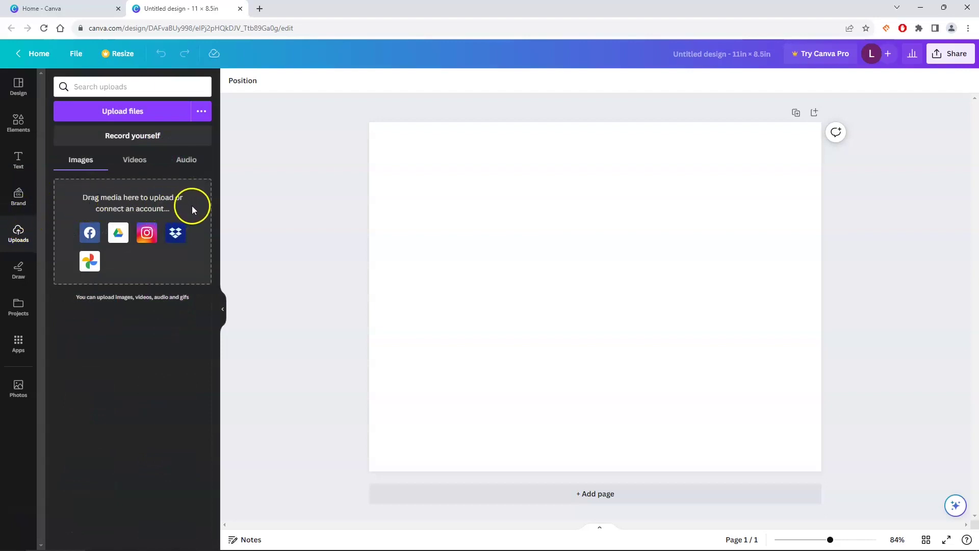
click(125, 114)
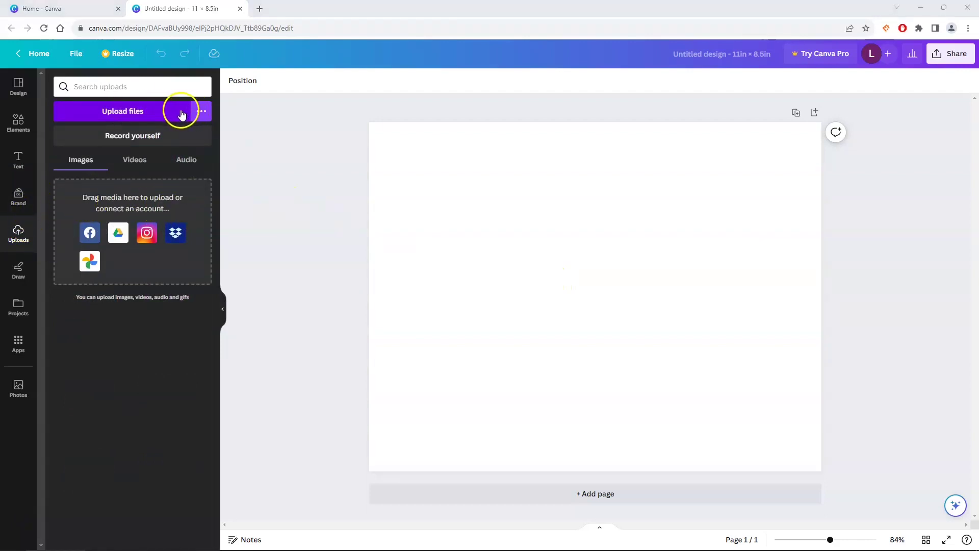
click(203, 112)
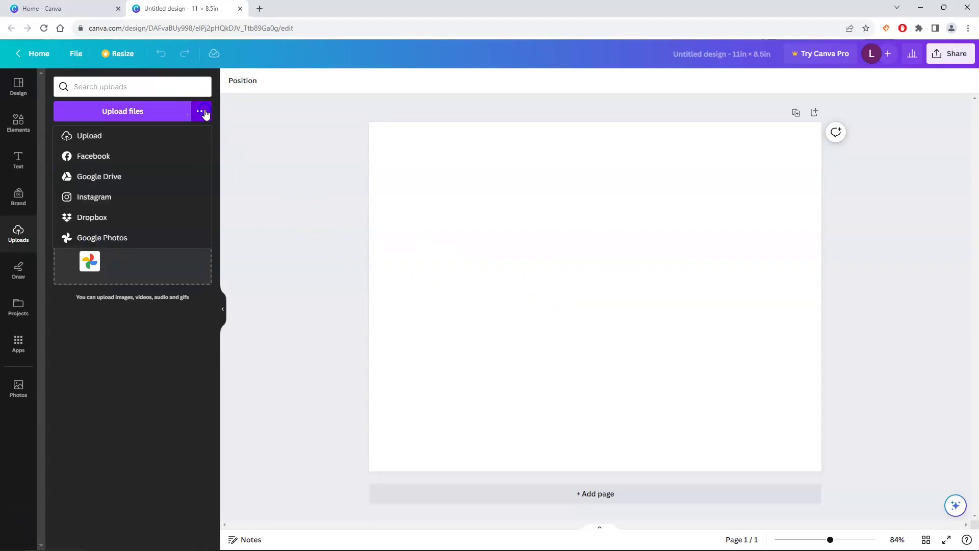
click(113, 139)
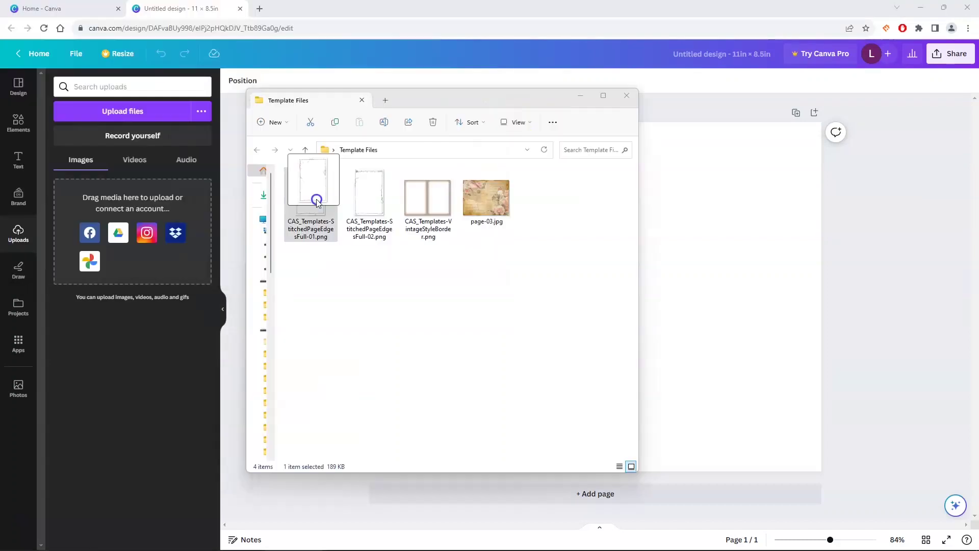
drag(316, 201, 154, 223)
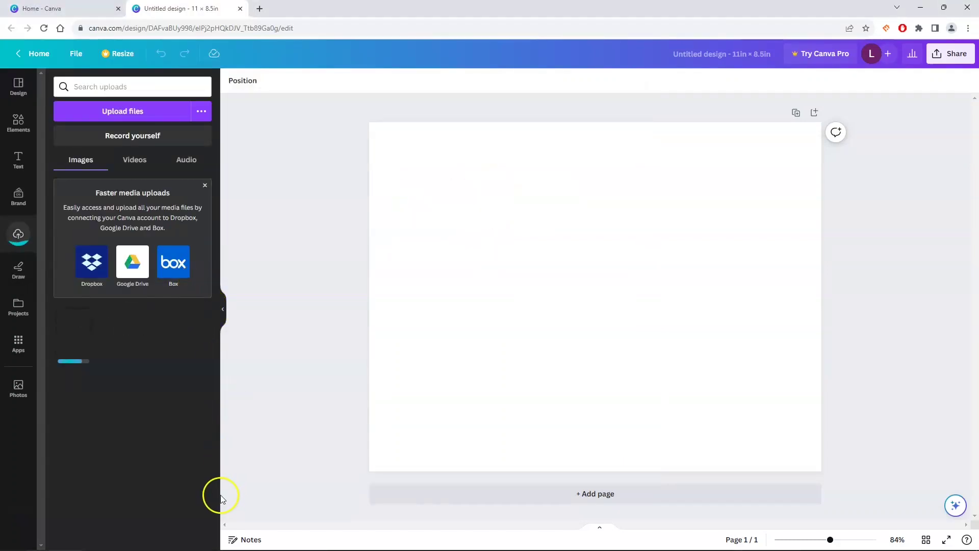
Upload another stitched-edge template, the brown double-page border template and the vintage floral sheet-music background to the image uploads
key(alt+Tab)
drag(378, 184, 154, 341)
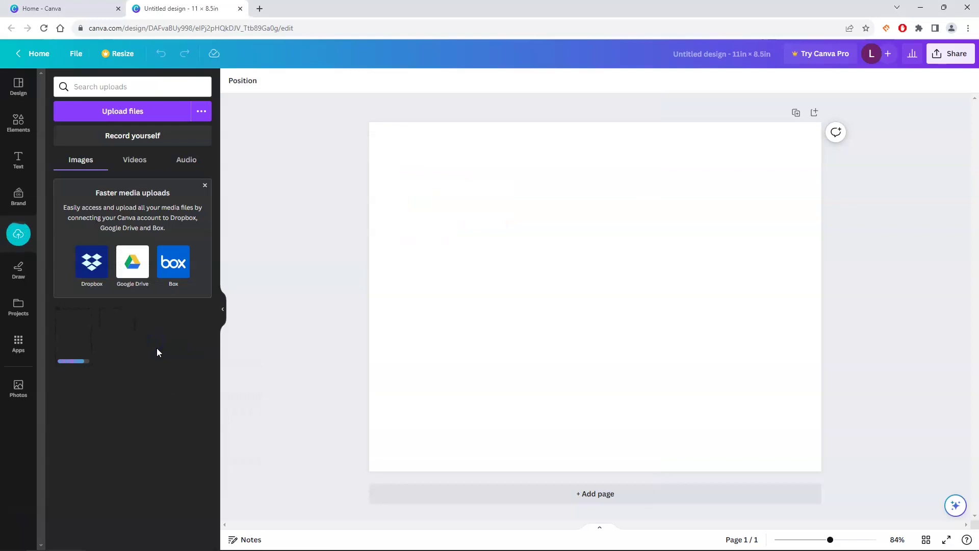
key(alt+Tab)
drag(428, 199, 125, 377)
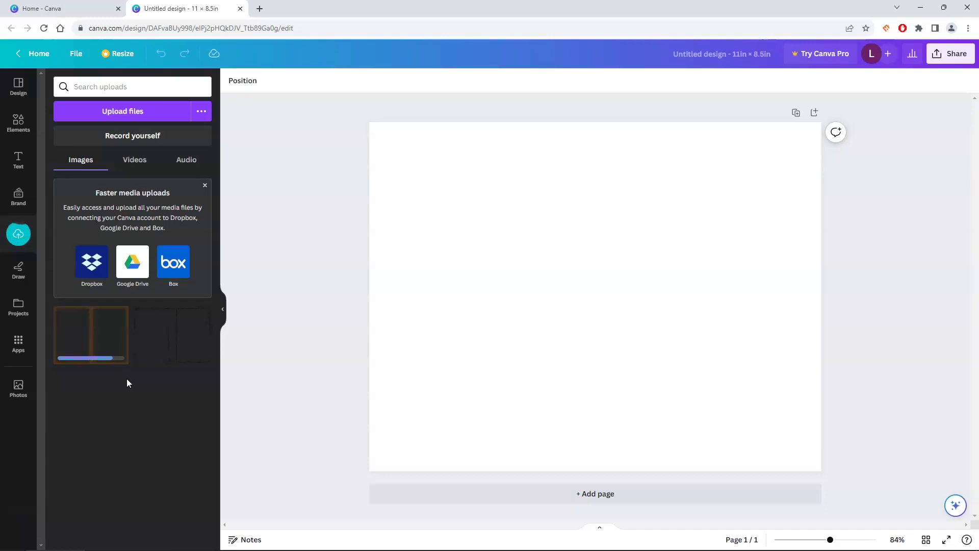
key(alt+Tab)
drag(487, 196, 153, 416)
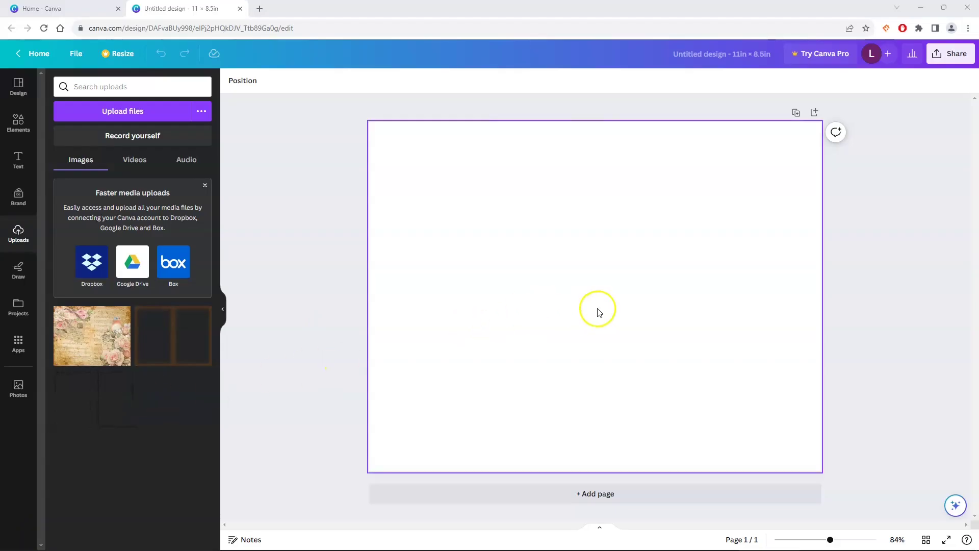
Place the vintage floral sheet-music image on the page and enlarge it from the upper-left corner to fill the whole page
click(91, 334)
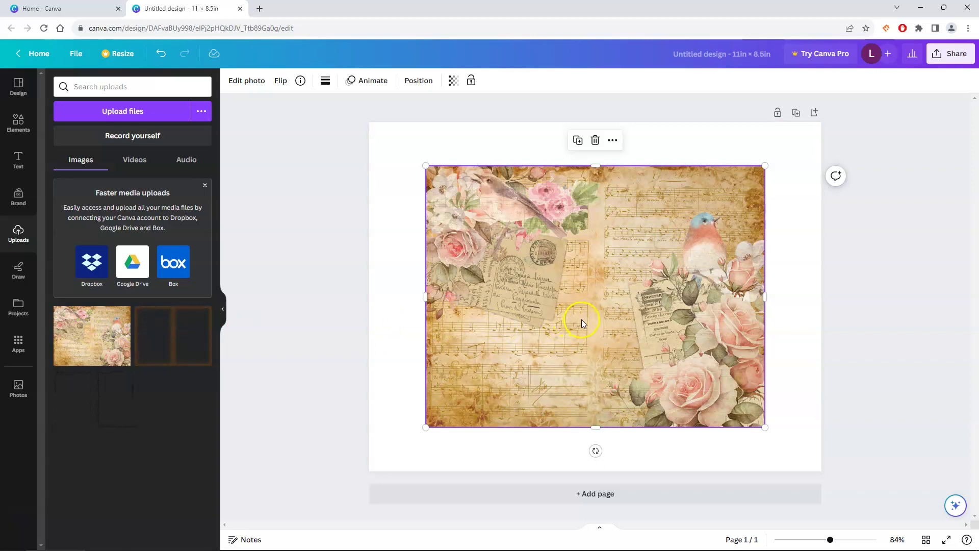
drag(582, 319, 526, 278)
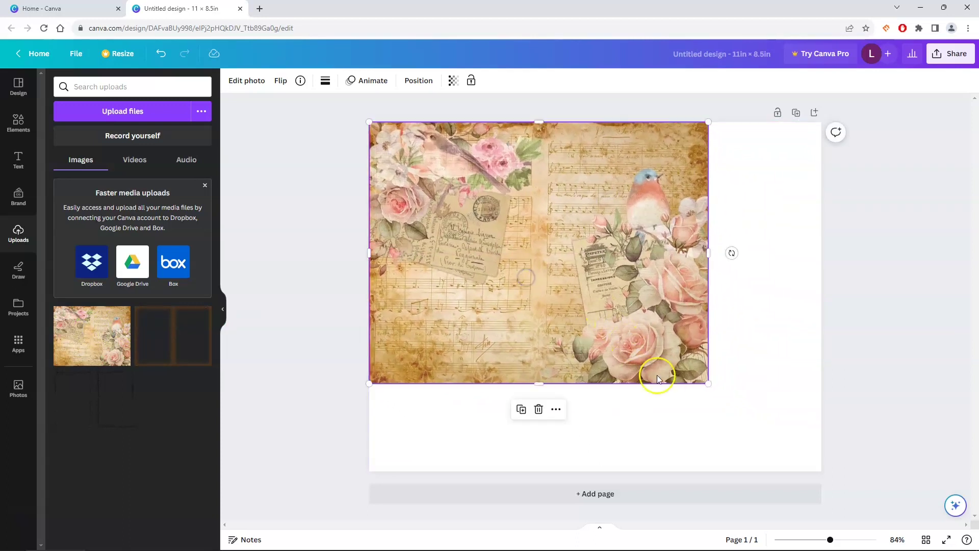
drag(708, 383, 823, 468)
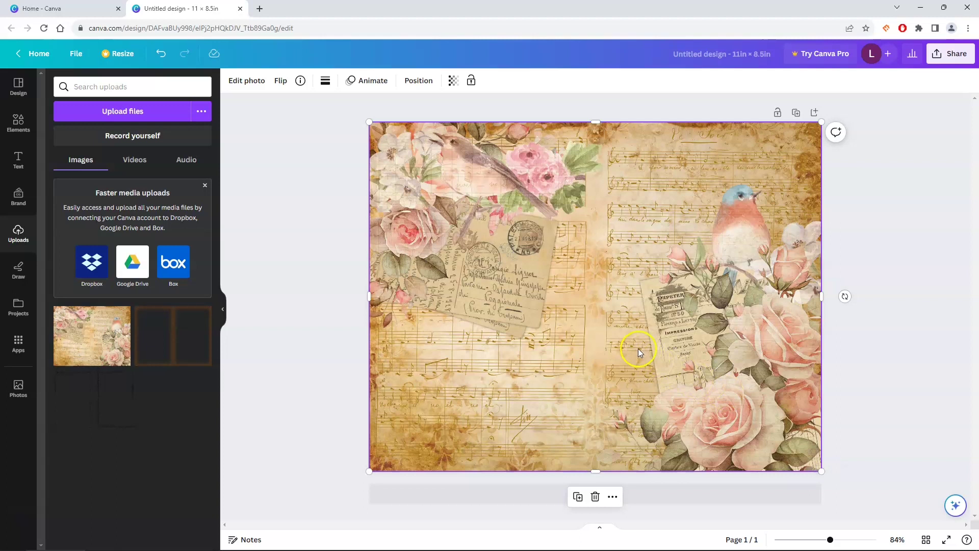
key(Escape)
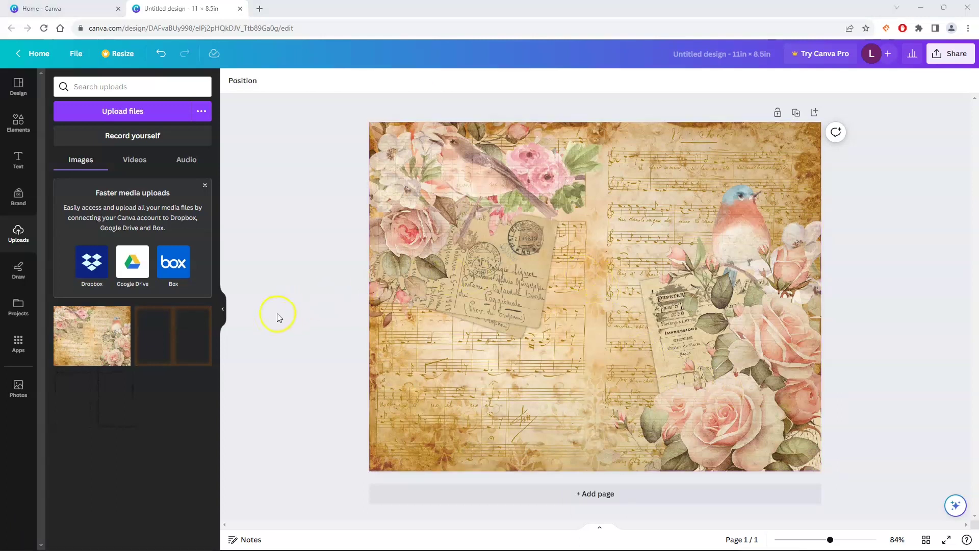
Add the stitched-edge template with the scribbled upper edge and fit it over the left half of the page
click(79, 403)
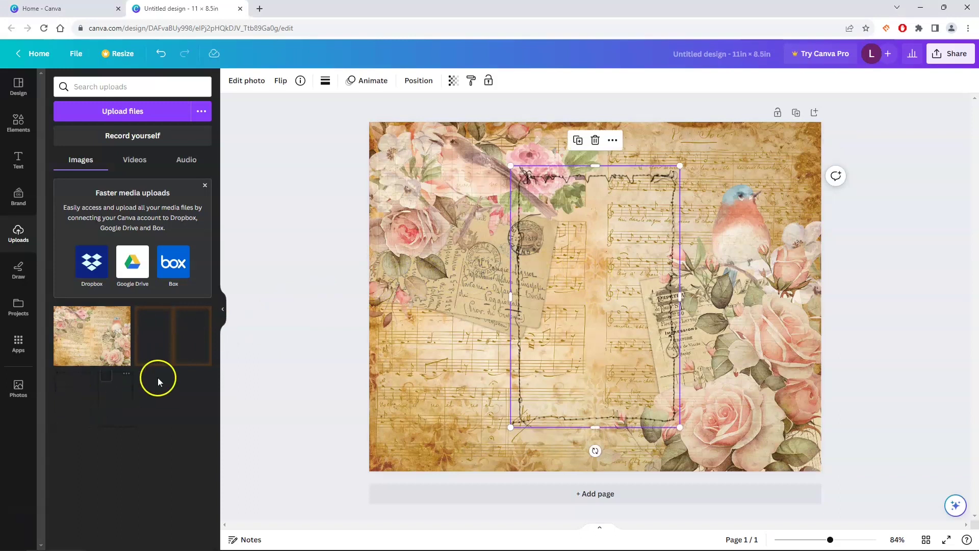
drag(590, 295, 450, 249)
drag(539, 387, 600, 466)
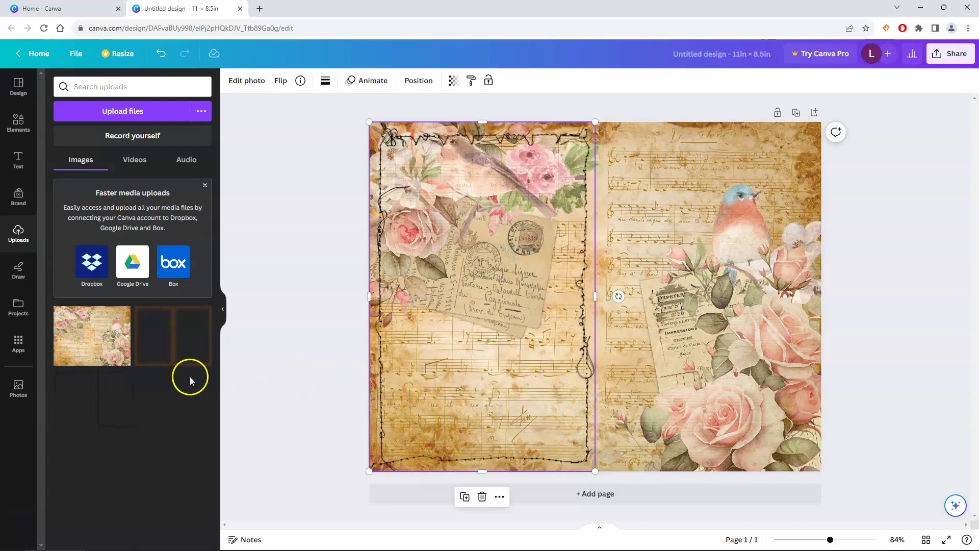
Add the zigzag stitched-edge template and fit it over the right half of the page
click(119, 394)
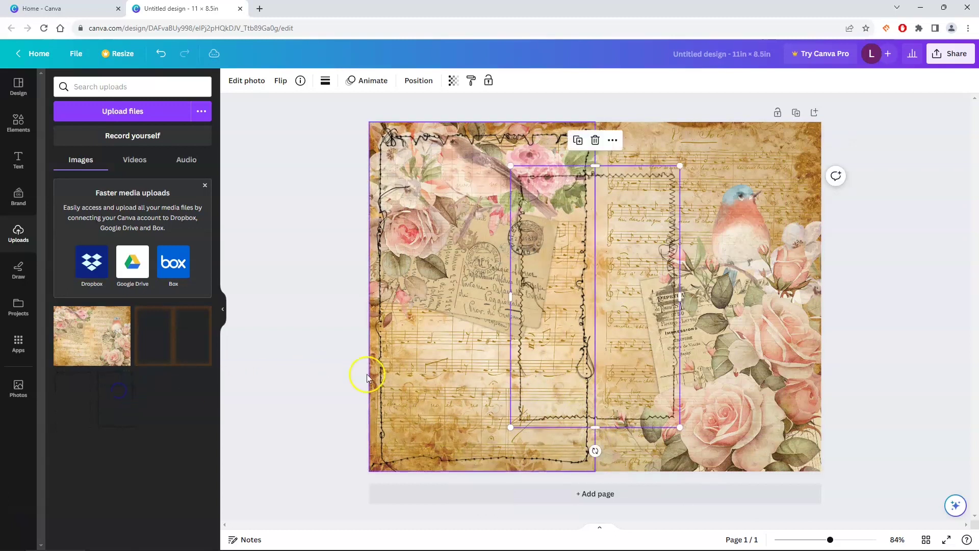
drag(627, 292, 769, 240)
drag(652, 383, 597, 470)
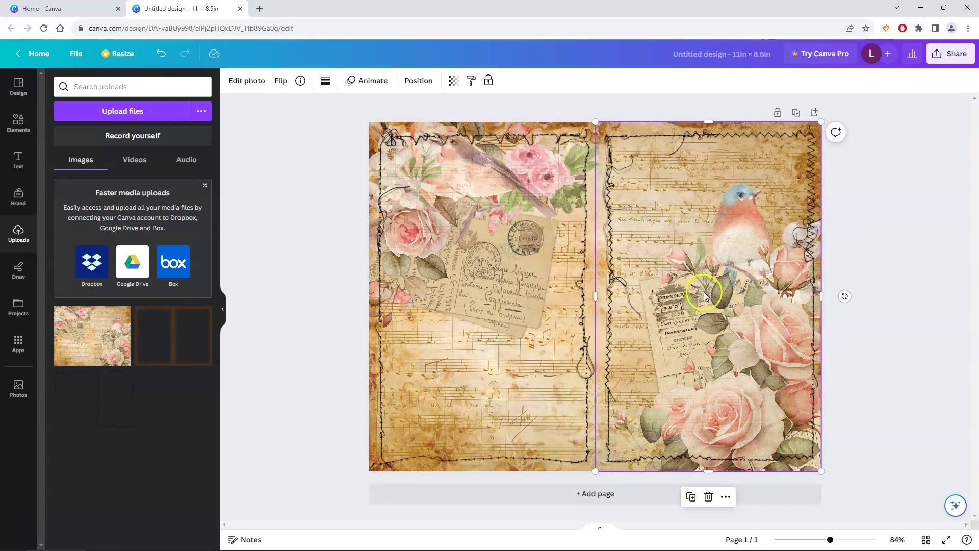
click(853, 272)
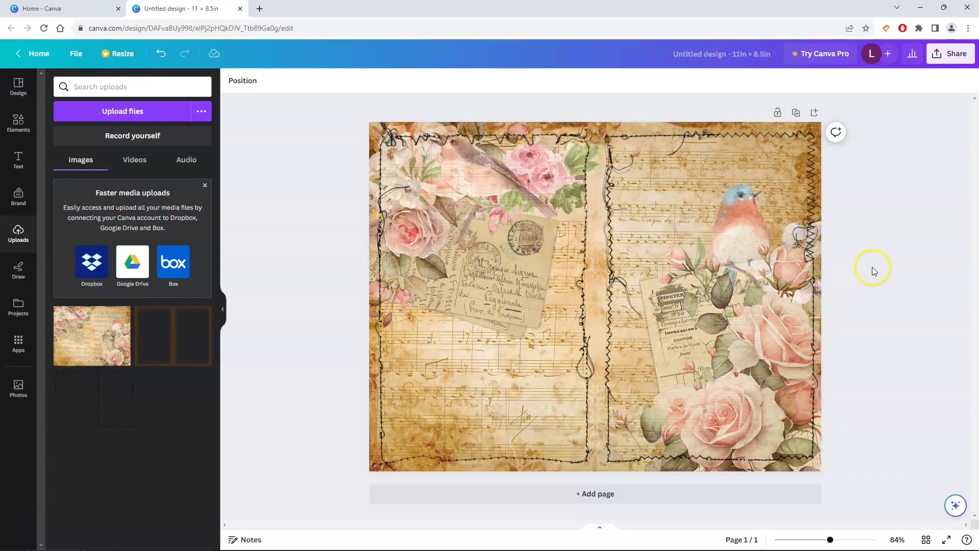
key(ctrl+z)
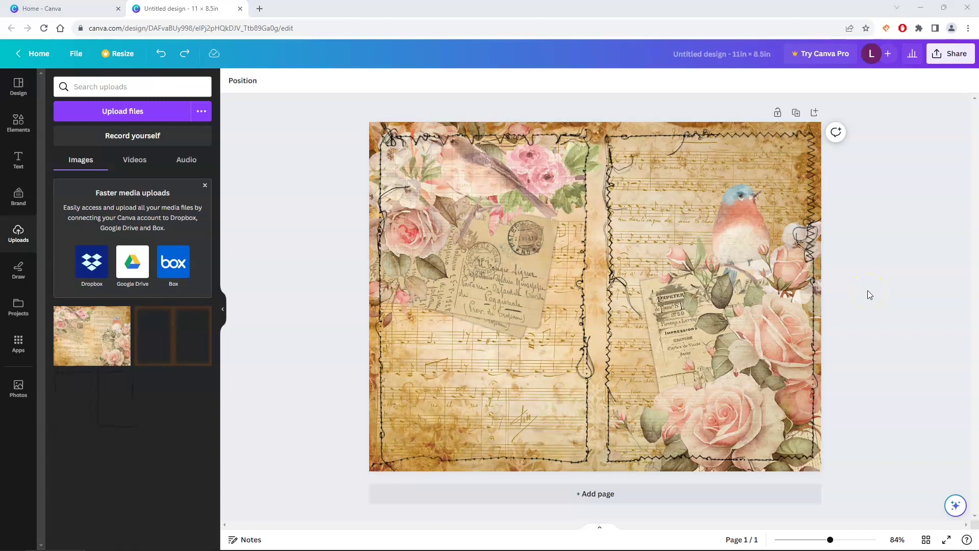
Add the brown double-page border template and enlarge it to cover the full page
click(169, 347)
drag(521, 274, 464, 235)
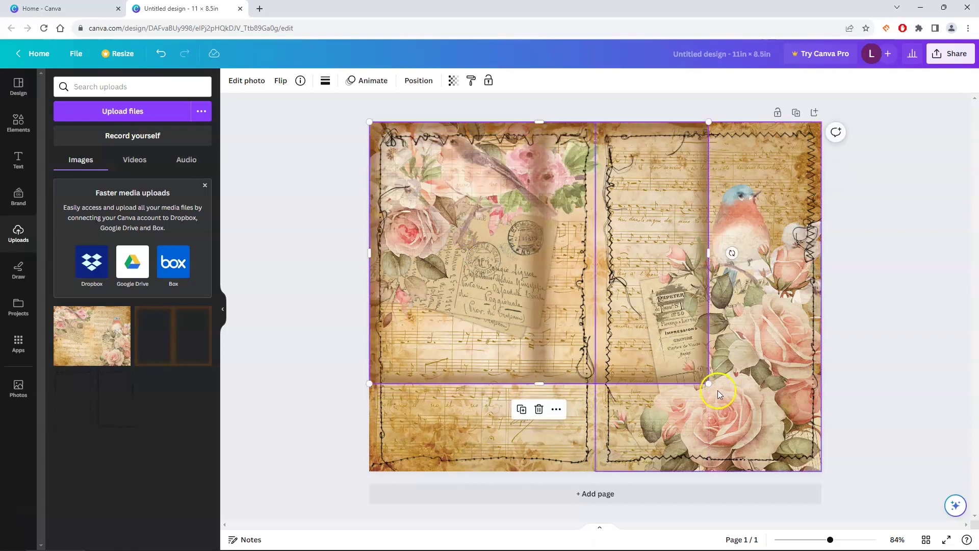
drag(708, 383, 821, 469)
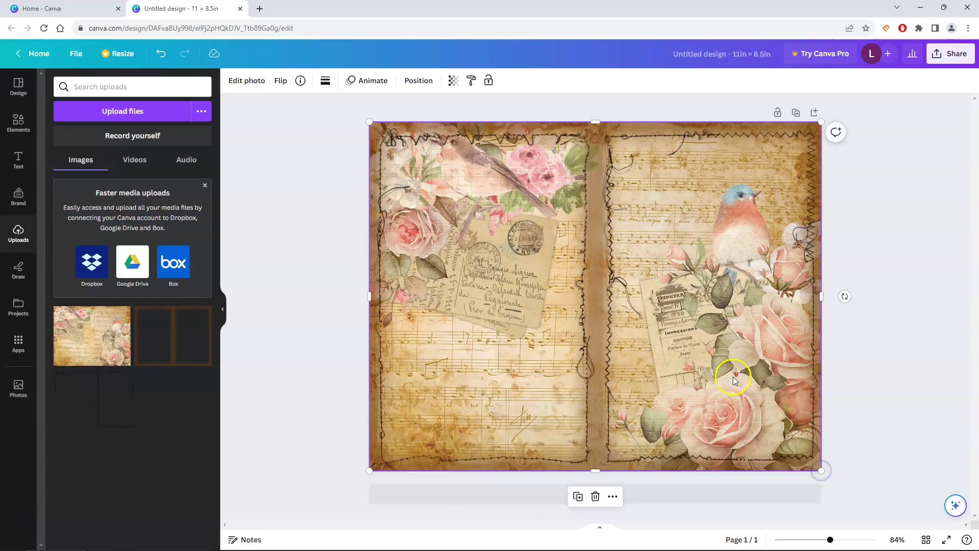
click(875, 361)
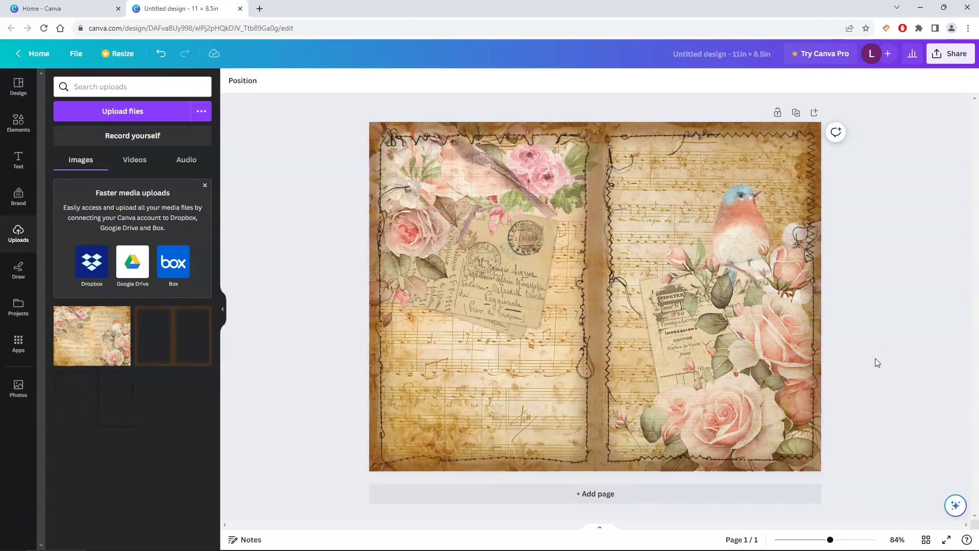
key(ctrl+z)
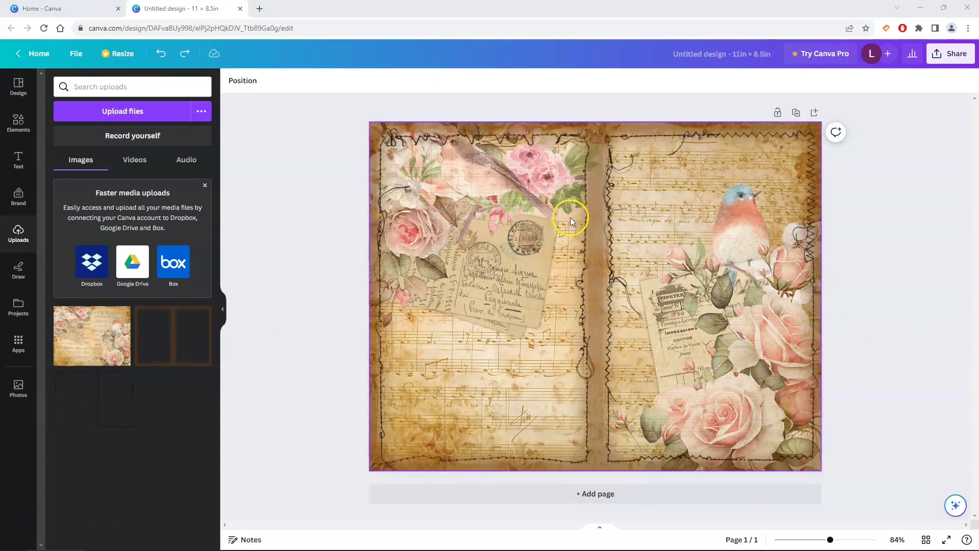
Move the brown border layer below both stitched-edge layers, directly above the background image
click(244, 81)
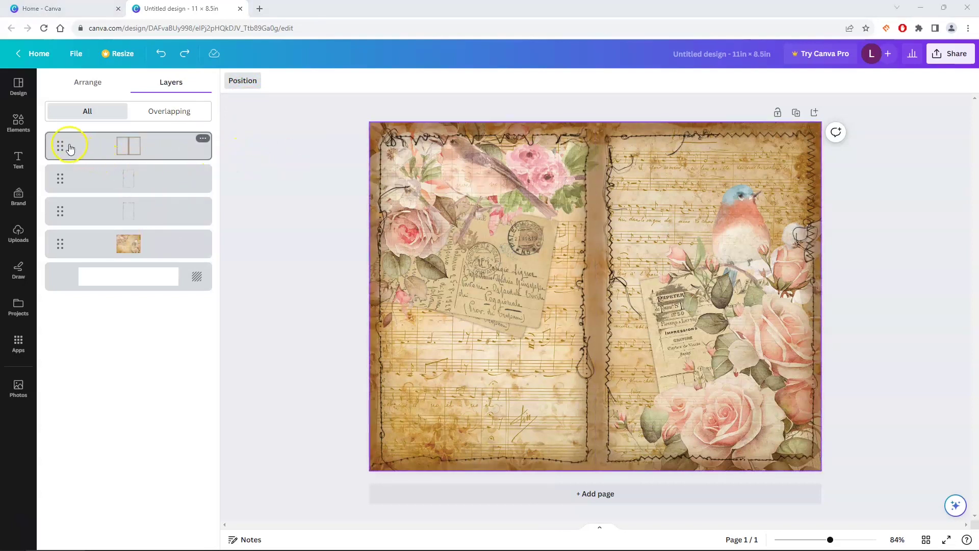
drag(60, 147, 60, 189)
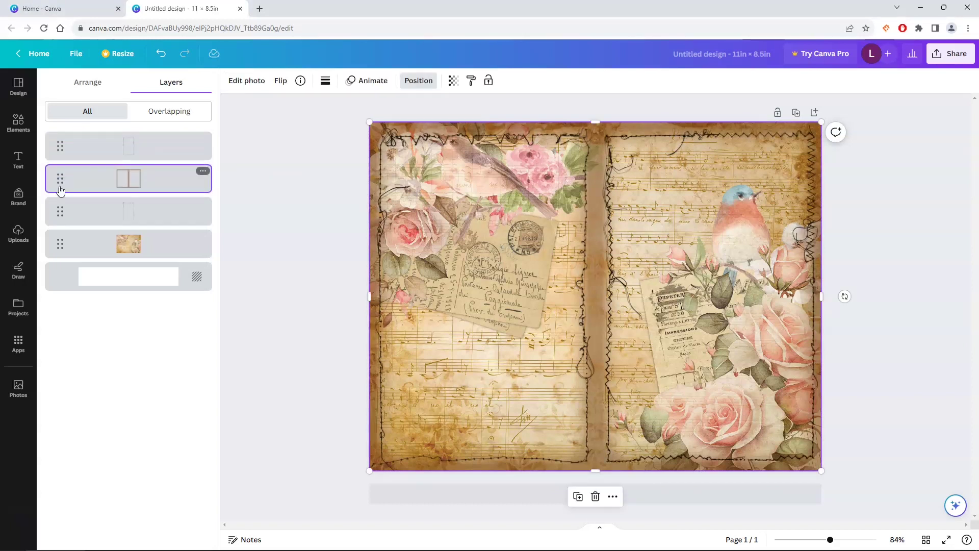
click(66, 148)
click(66, 177)
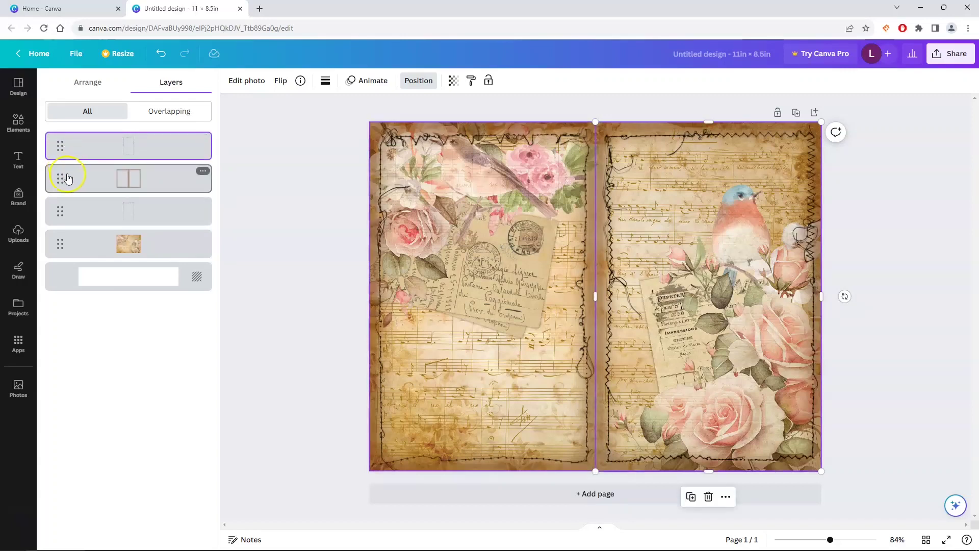
drag(67, 178, 66, 219)
Flip the stitched edge on the left half of the page horizontally and vertically
click(87, 179)
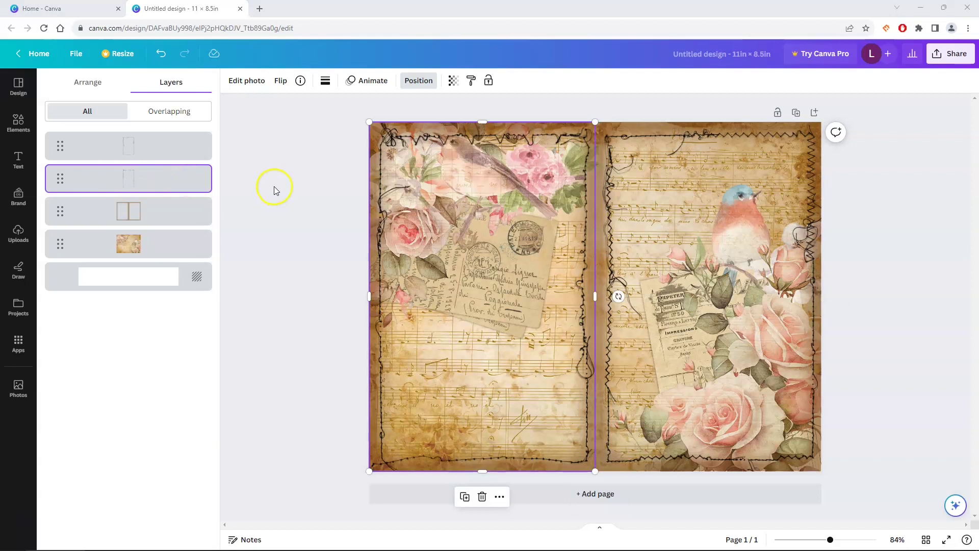
click(282, 82)
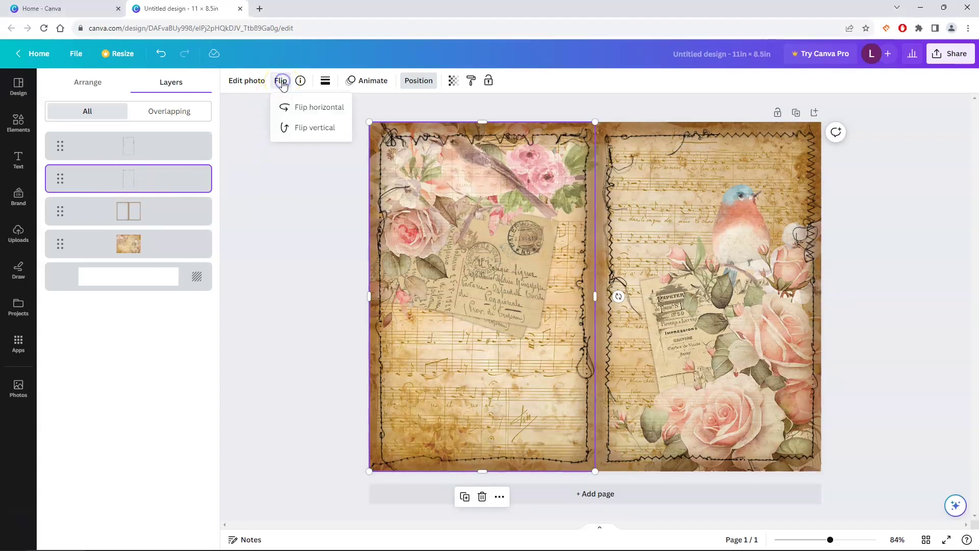
click(284, 111)
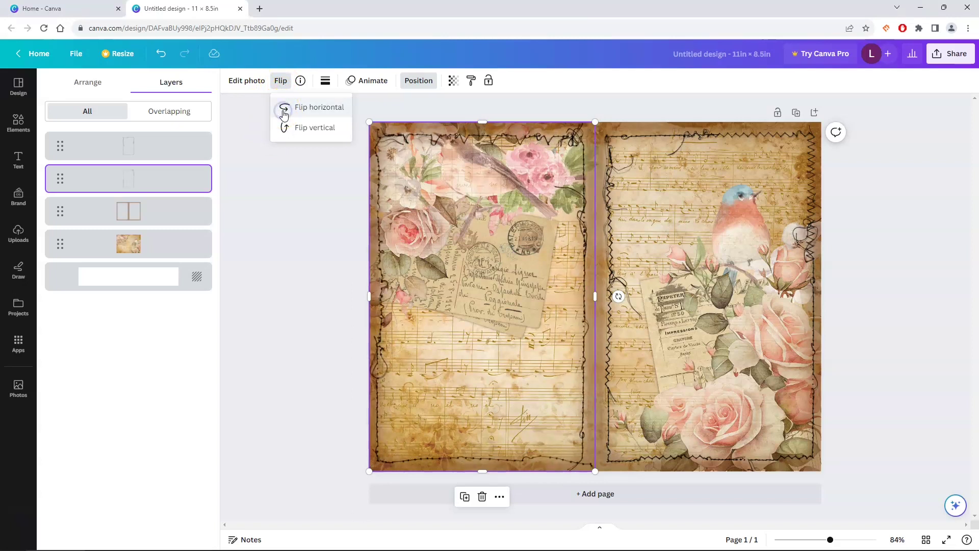
click(287, 129)
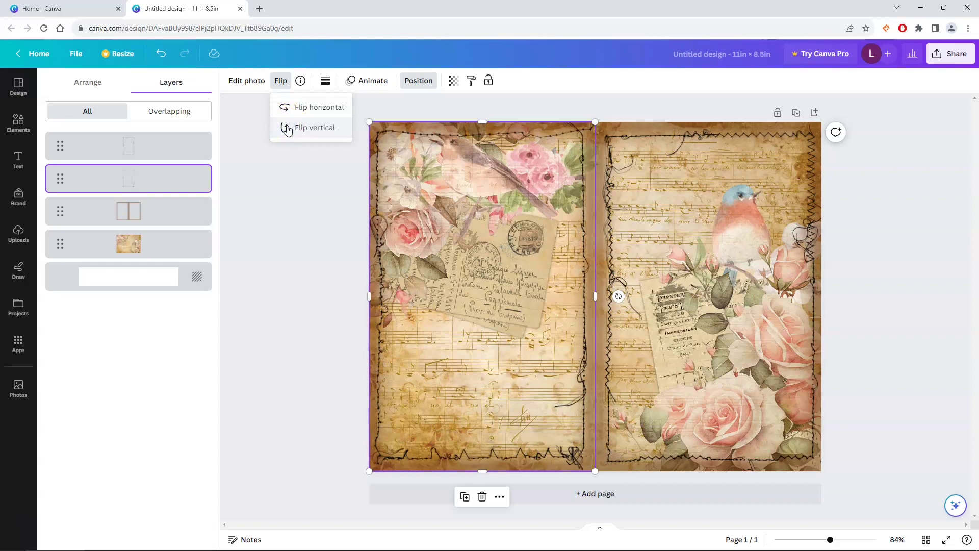
click(289, 152)
key(ctrl+z)
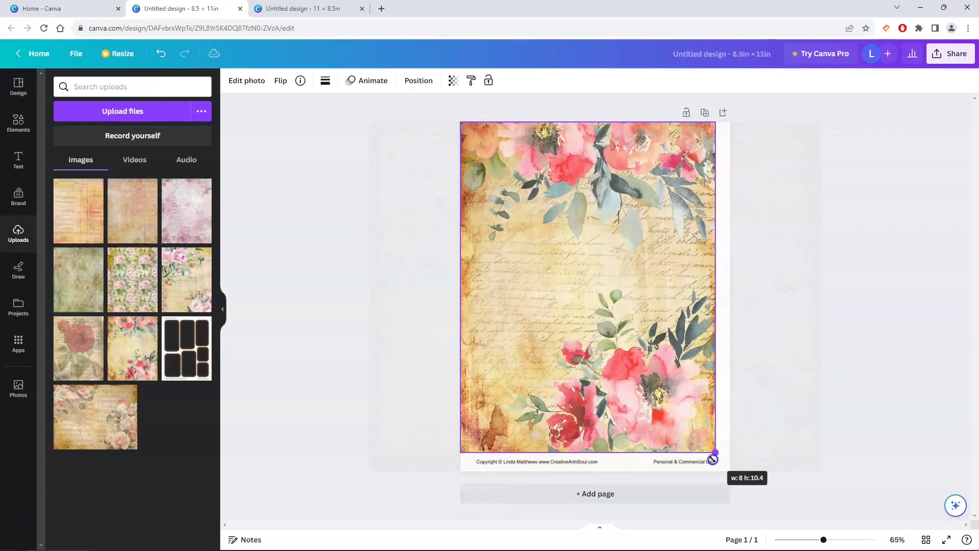
In the 8.5 × 11 in design, enlarge the pink floral image to fill the page and move it beneath the journal cards template
drag(711, 459, 730, 471)
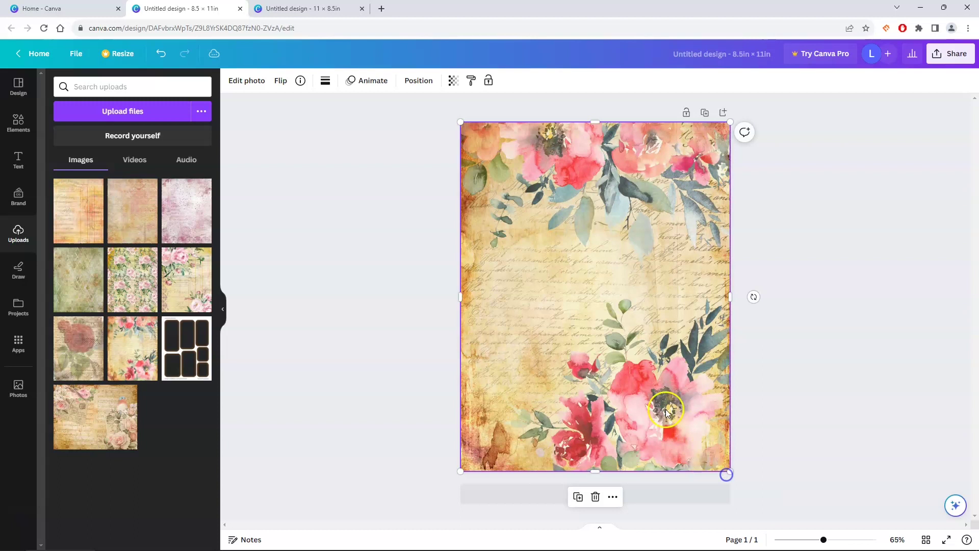
click(376, 257)
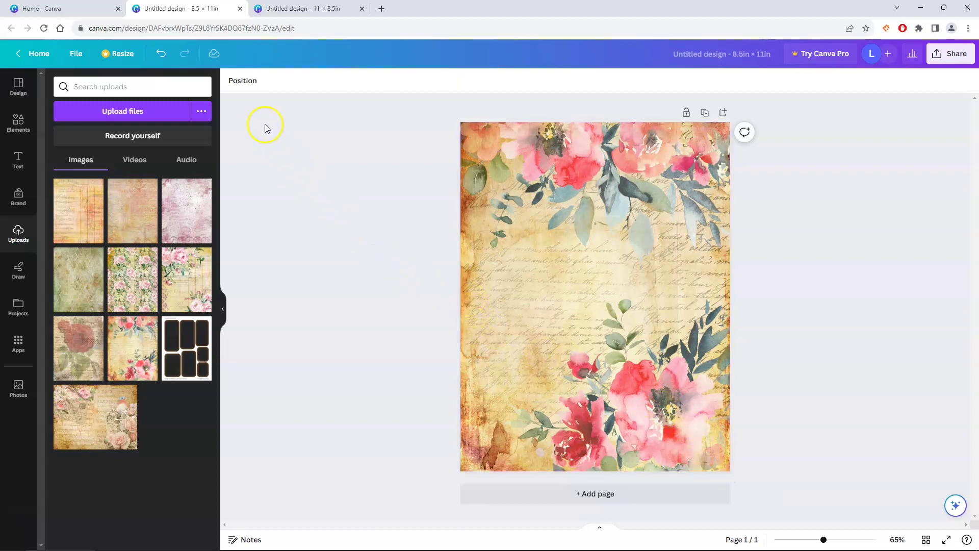
click(235, 81)
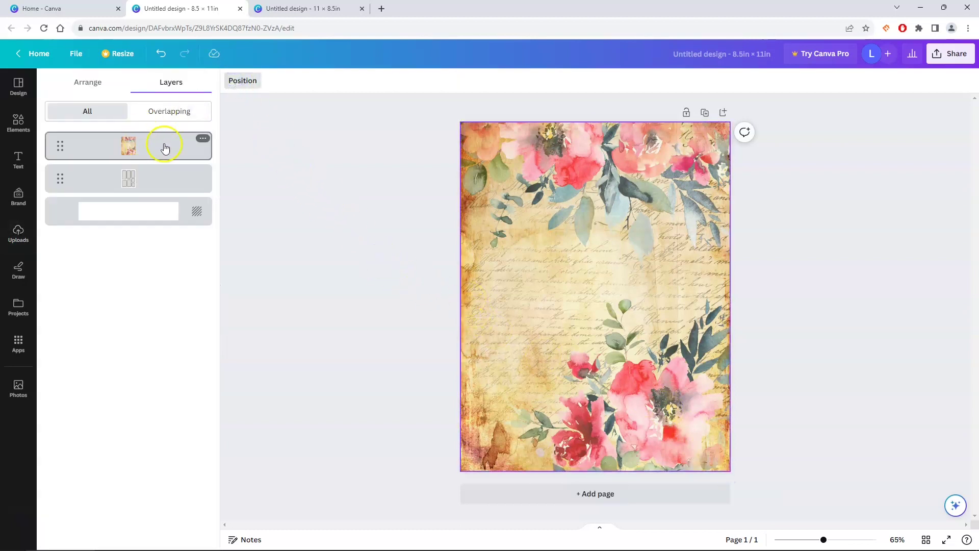
click(61, 144)
drag(60, 144, 57, 190)
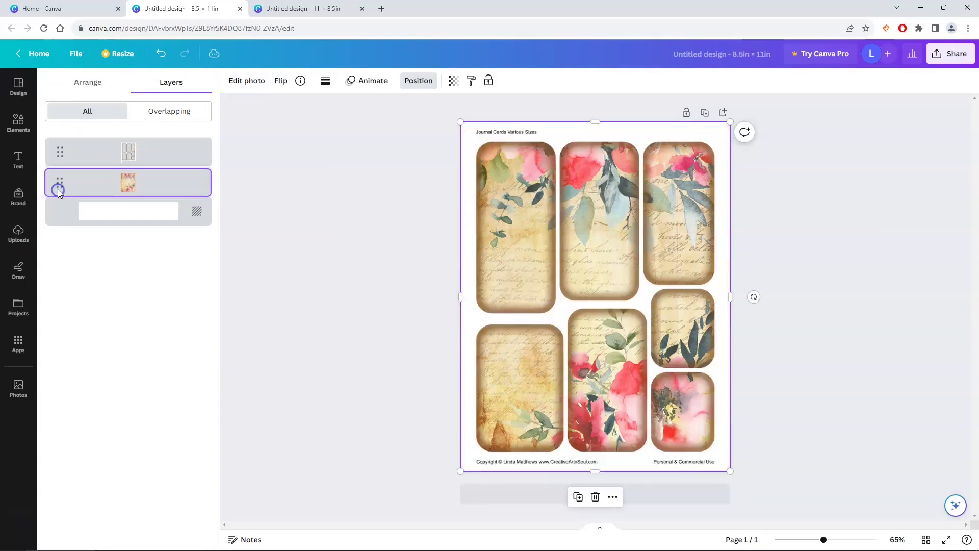
click(319, 213)
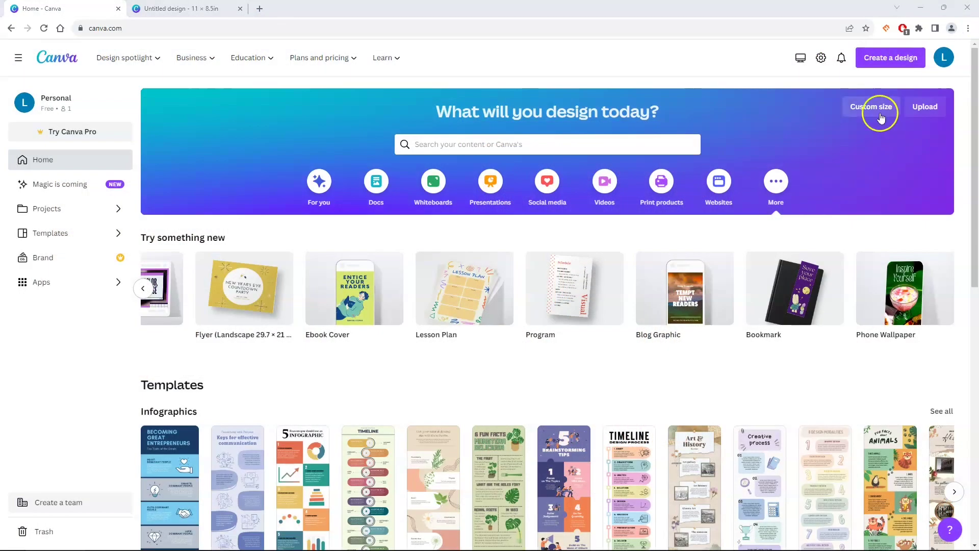
Create a new blank design with a custom size of 8.5 in wide by 11 in high
click(874, 108)
click(753, 147)
double_click(757, 153)
key(BackSpace)
text(8.5)
key(Tab)
text(11)
key(Tab)
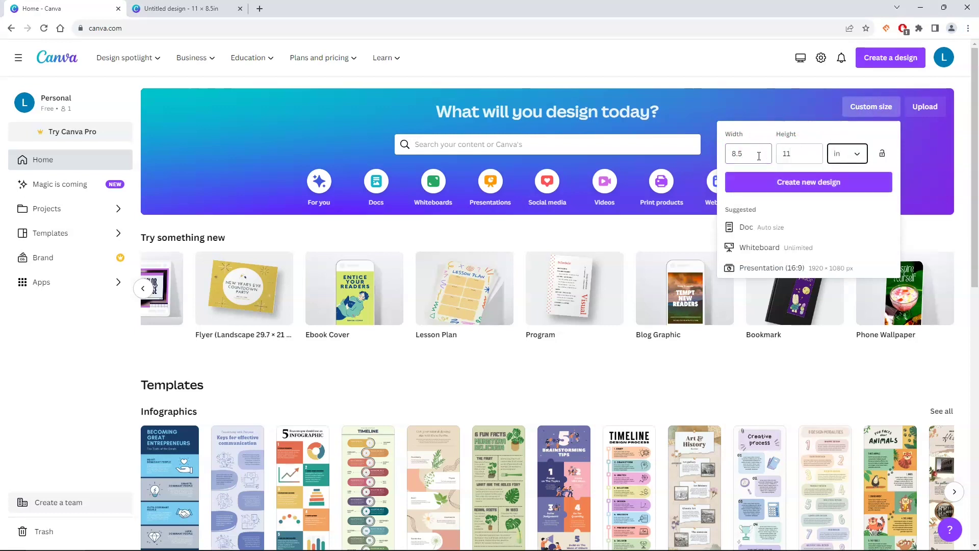
click(811, 188)
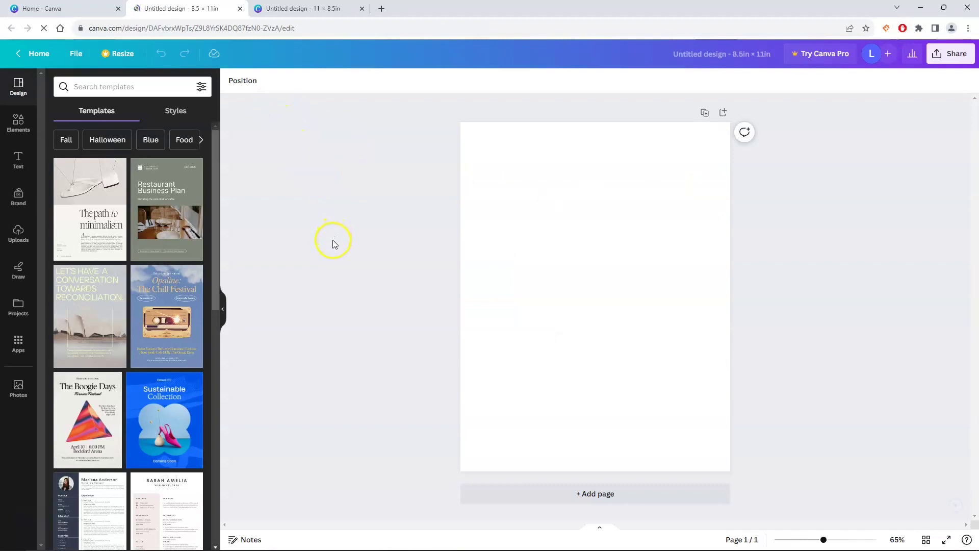
Dismiss the faster media uploads notice and upload the journal cards template to the new design's images
click(18, 233)
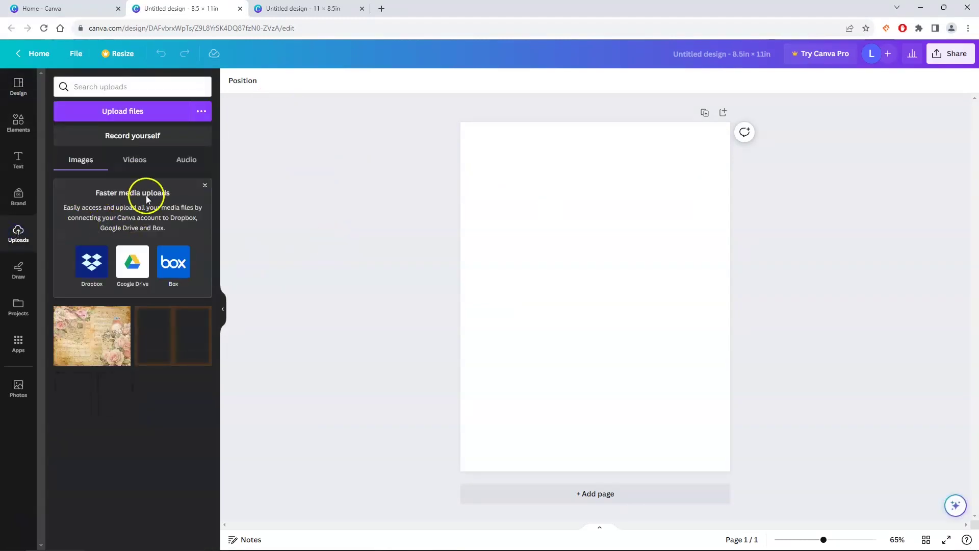
click(205, 188)
key(alt+Tab)
drag(320, 263, 236, 337)
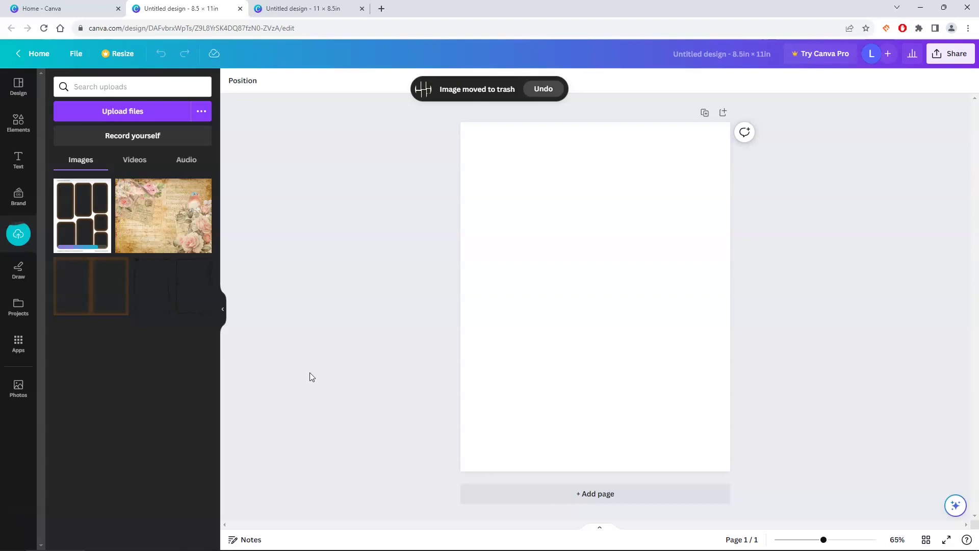
Upload the pink floral script background image to the design's images
key(alt+Tab)
click(376, 287)
drag(375, 287, 214, 298)
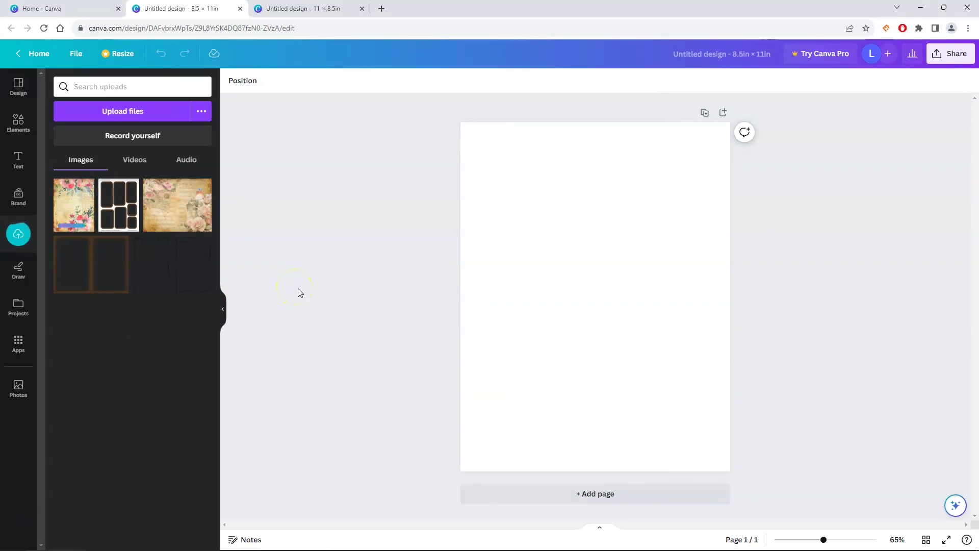
Upload the remaining vintage script, lilac, green and floral background images to the design's images
key(alt+Tab)
drag(573, 246, 126, 258)
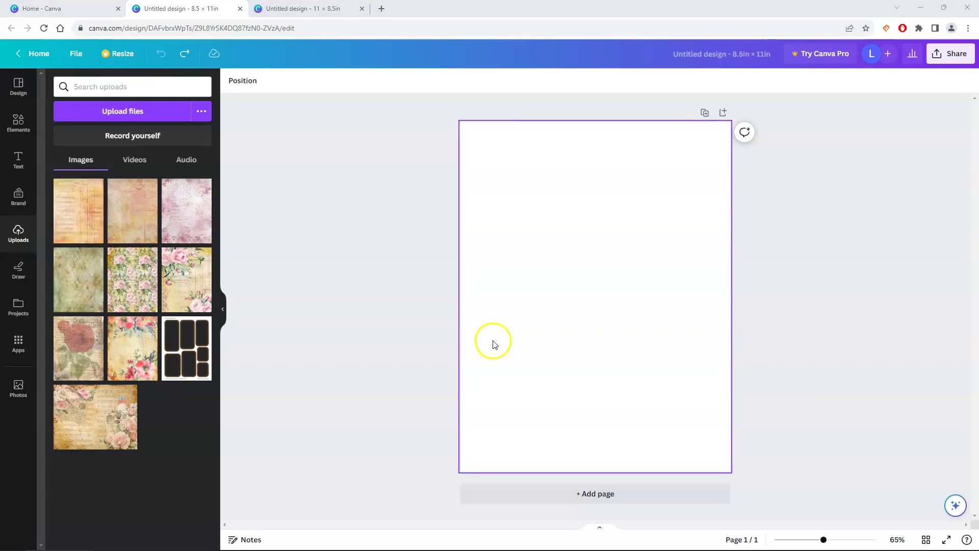
Add the journal cards template to the blank page and enlarge it to fill the whole page
click(199, 349)
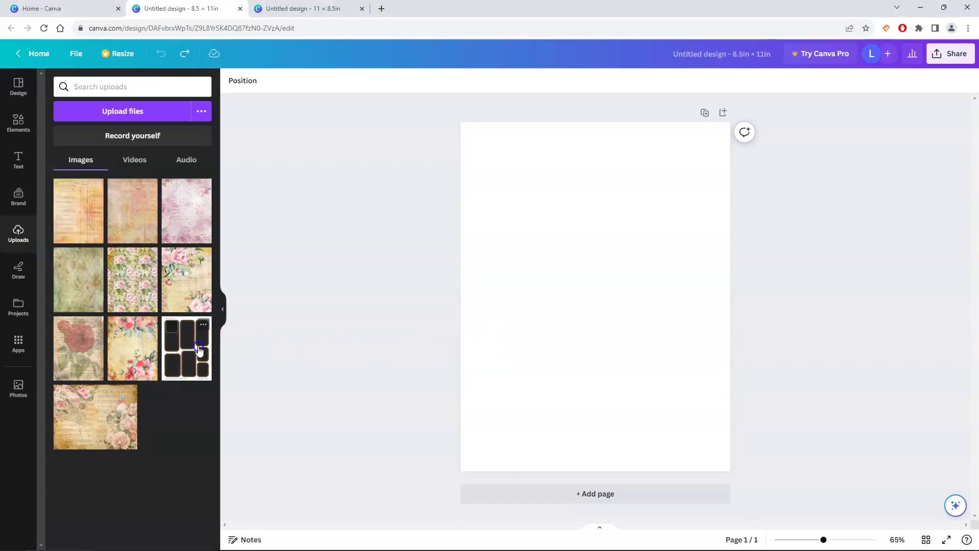
drag(577, 288, 544, 248)
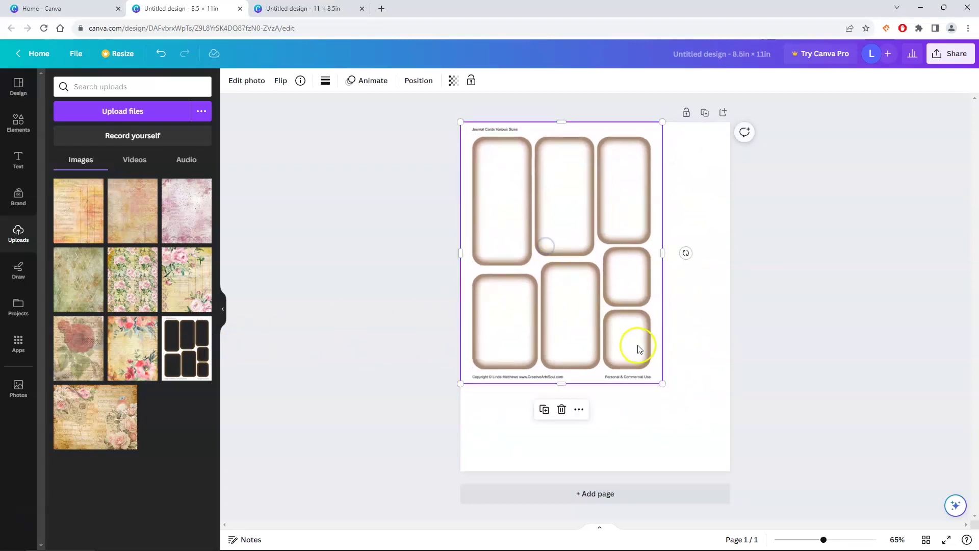
drag(663, 389, 728, 471)
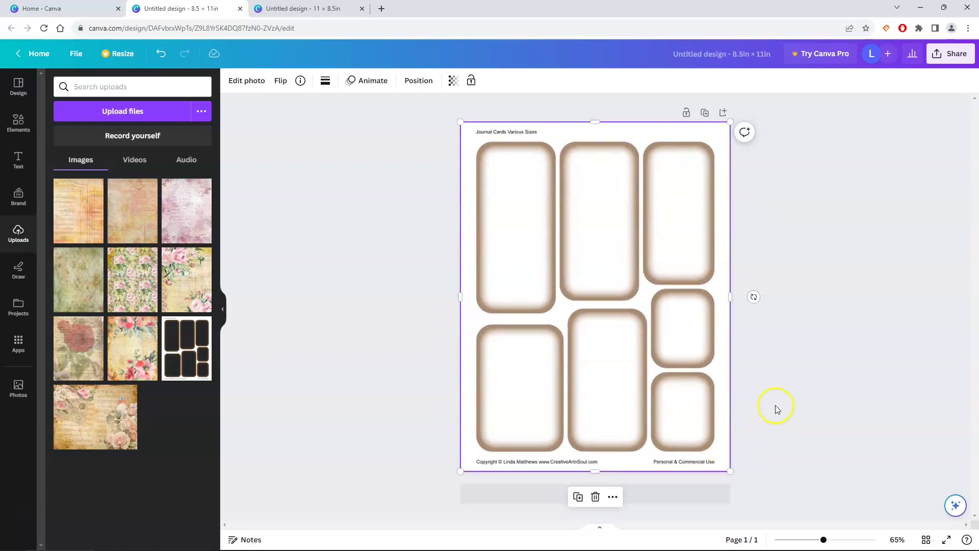
Add the pink floral script background, enlarge it to fill the page and move it beneath the journal cards template
click(131, 345)
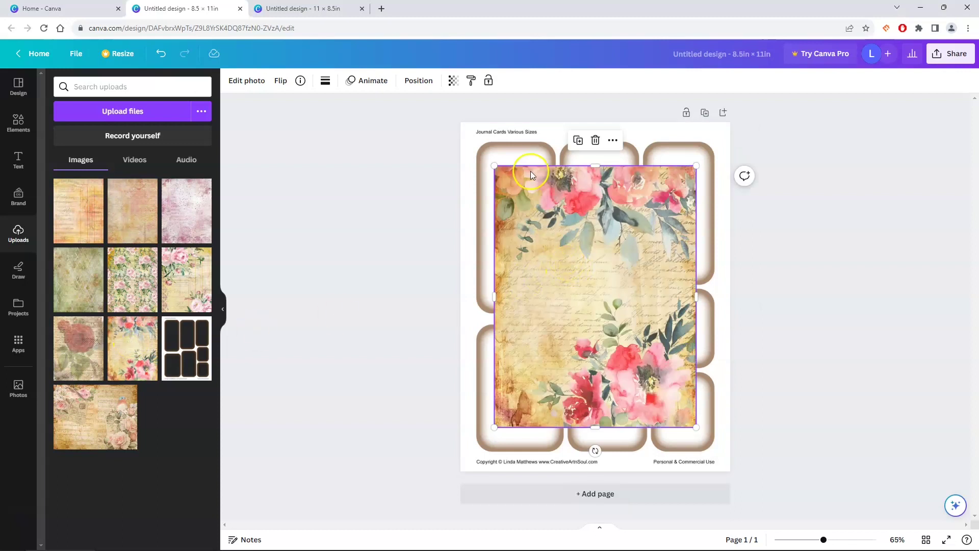
drag(532, 194, 501, 157)
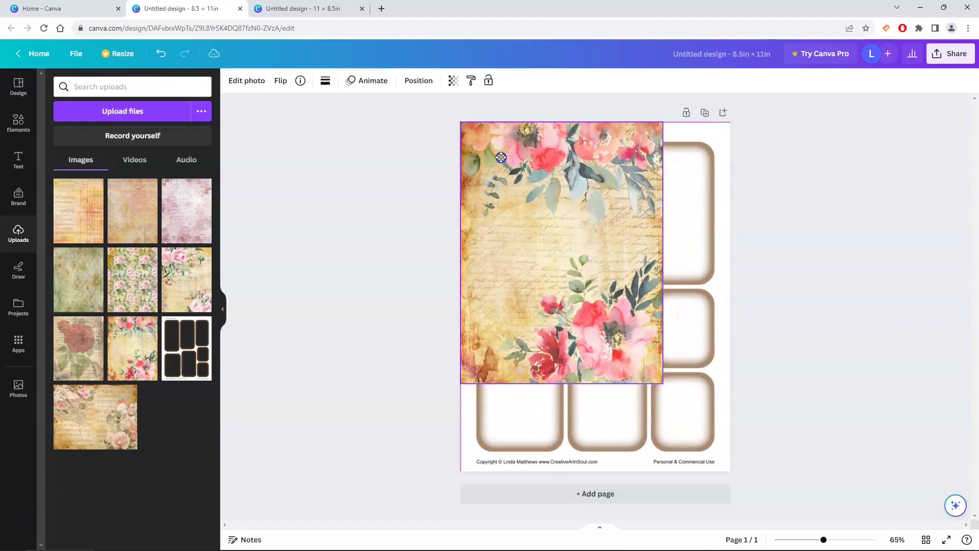
drag(663, 383, 726, 474)
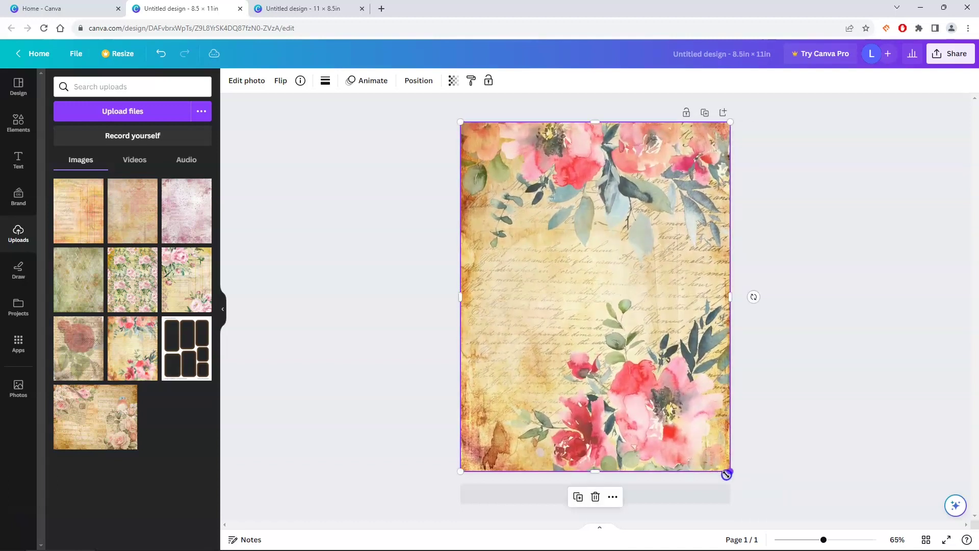
click(376, 255)
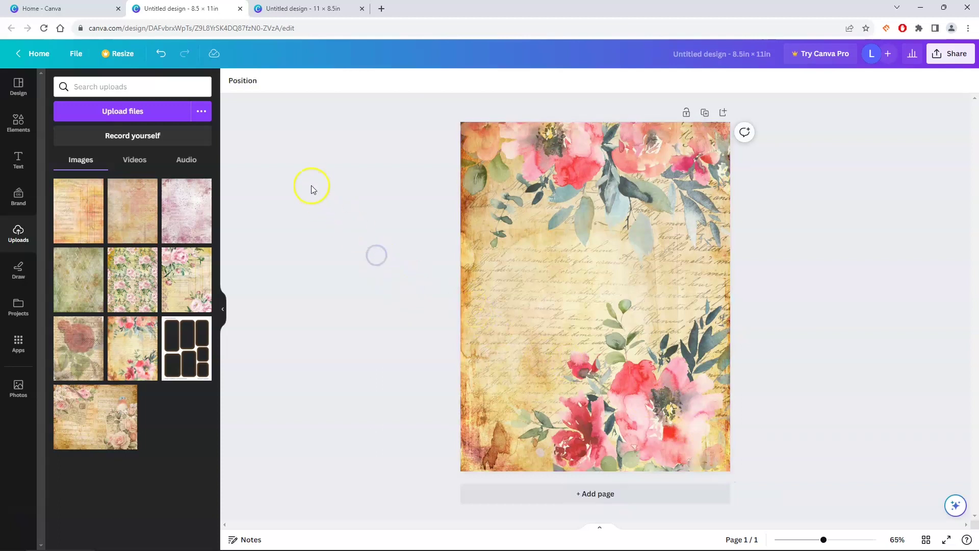
click(235, 83)
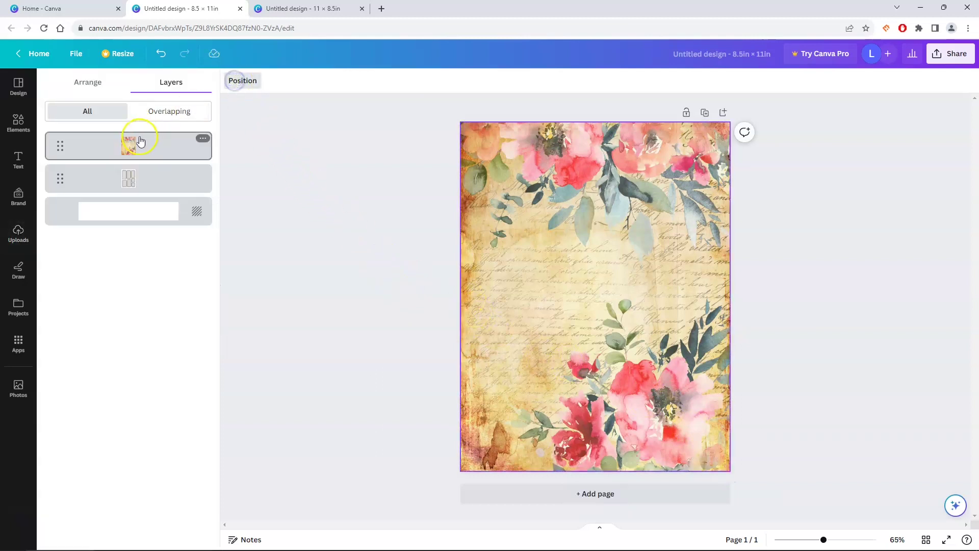
drag(63, 148, 59, 192)
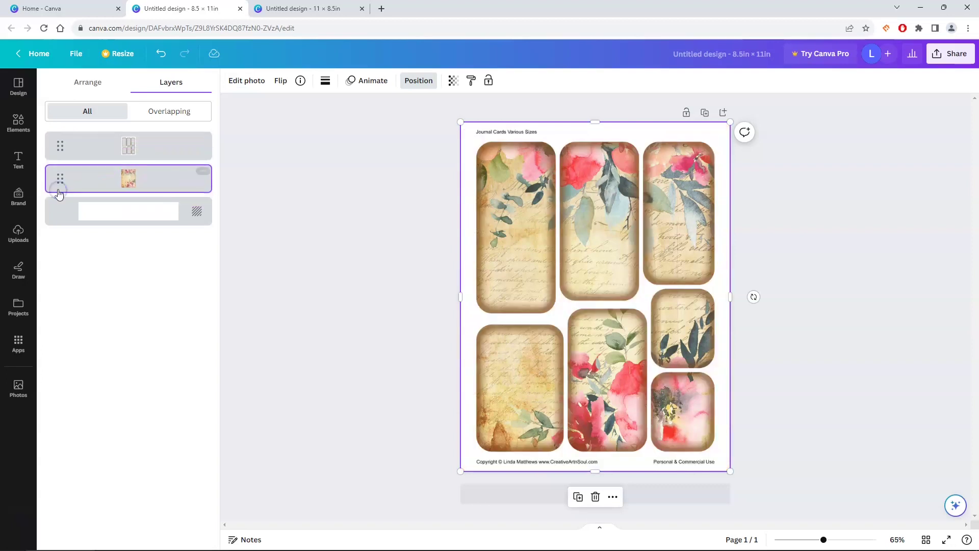
click(318, 213)
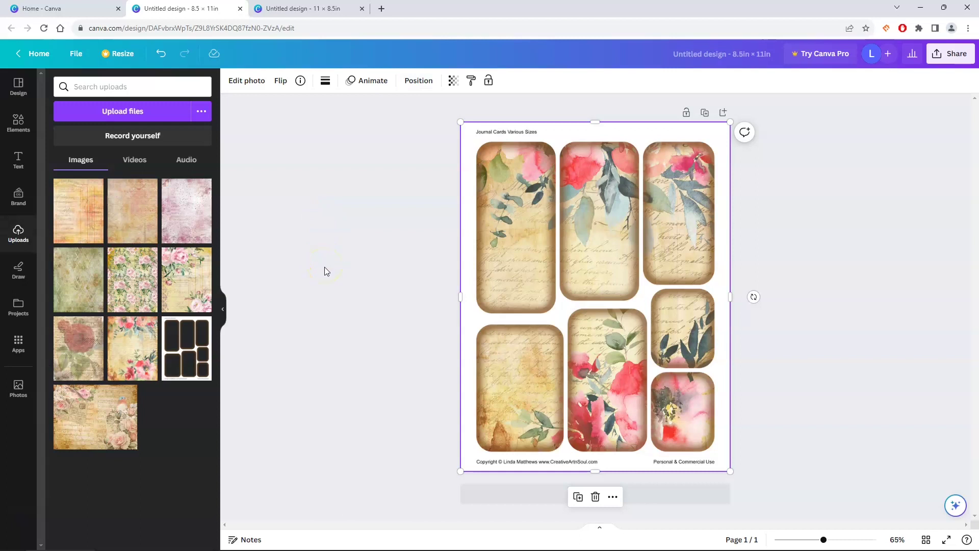
Add the large red rose background at full page size and place its layer directly beneath the journal cards template
click(325, 245)
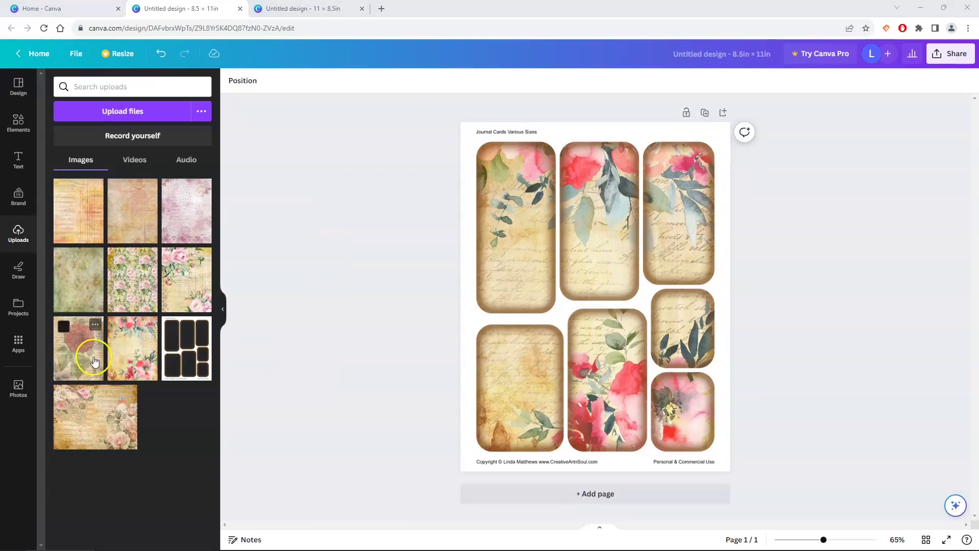
click(78, 339)
drag(574, 294, 541, 251)
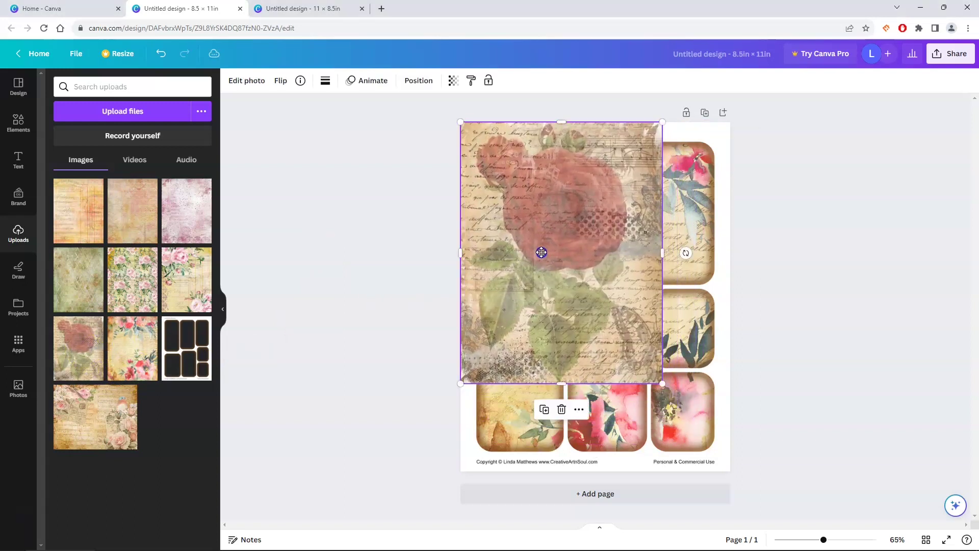
drag(664, 383, 730, 471)
click(352, 251)
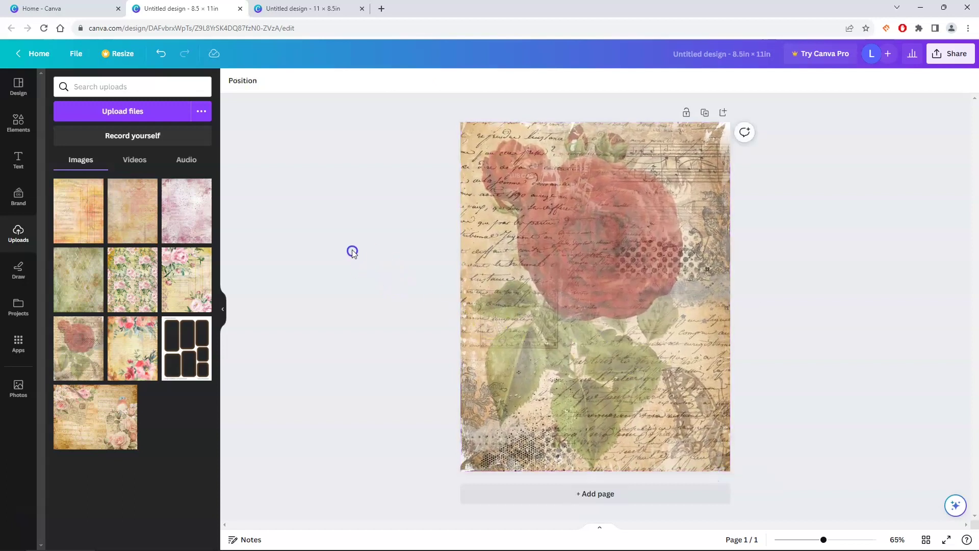
click(242, 81)
click(145, 151)
drag(146, 151, 142, 198)
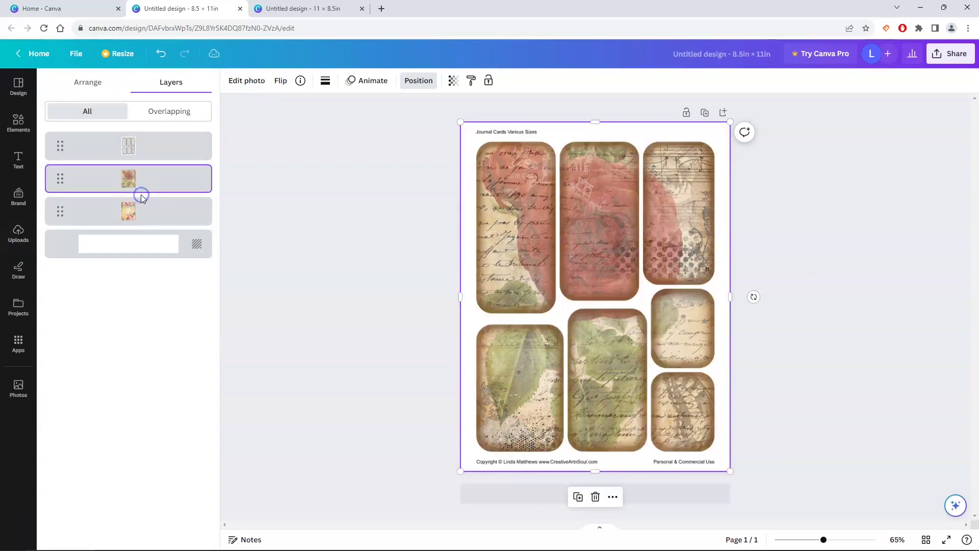
click(352, 251)
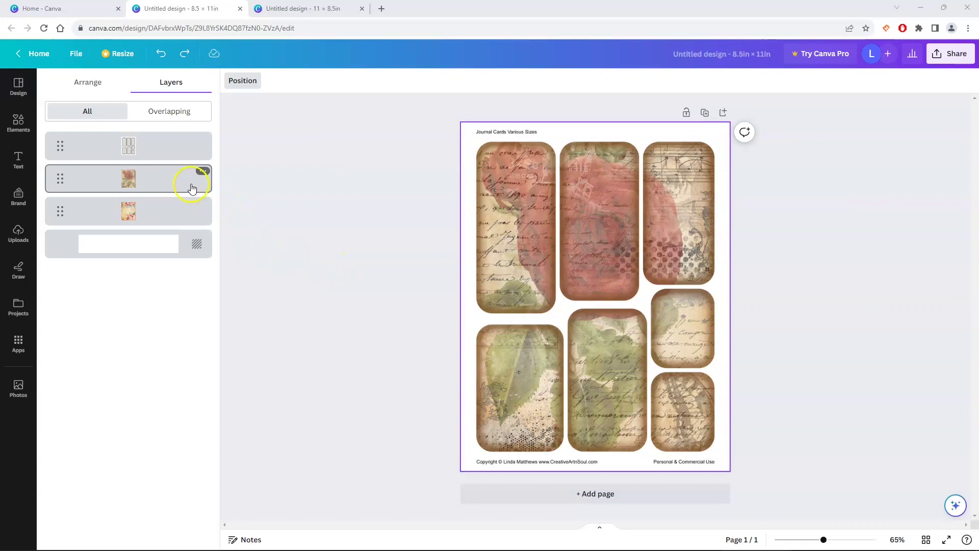
Delete the red rose and pink floral background layers, keeping only the journal cards template
click(203, 172)
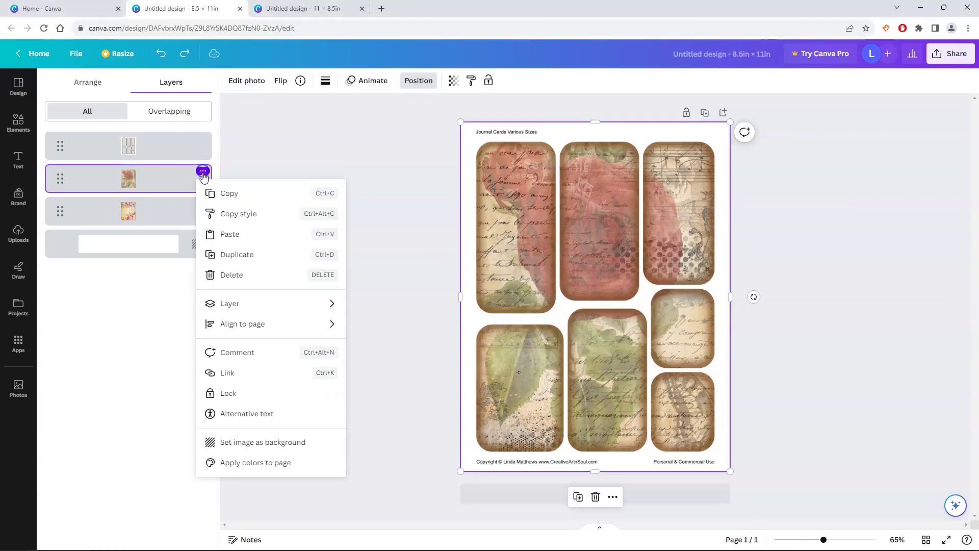
click(231, 274)
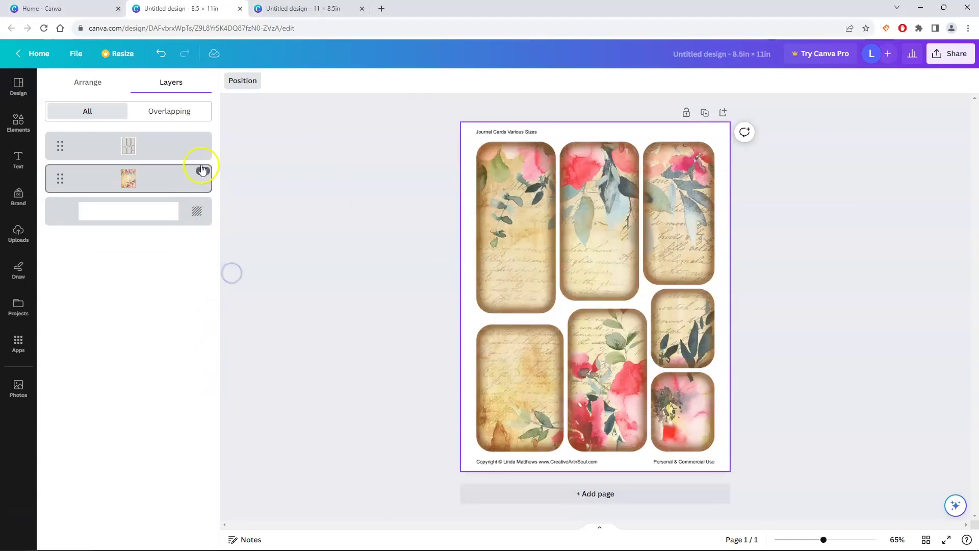
click(203, 172)
click(226, 276)
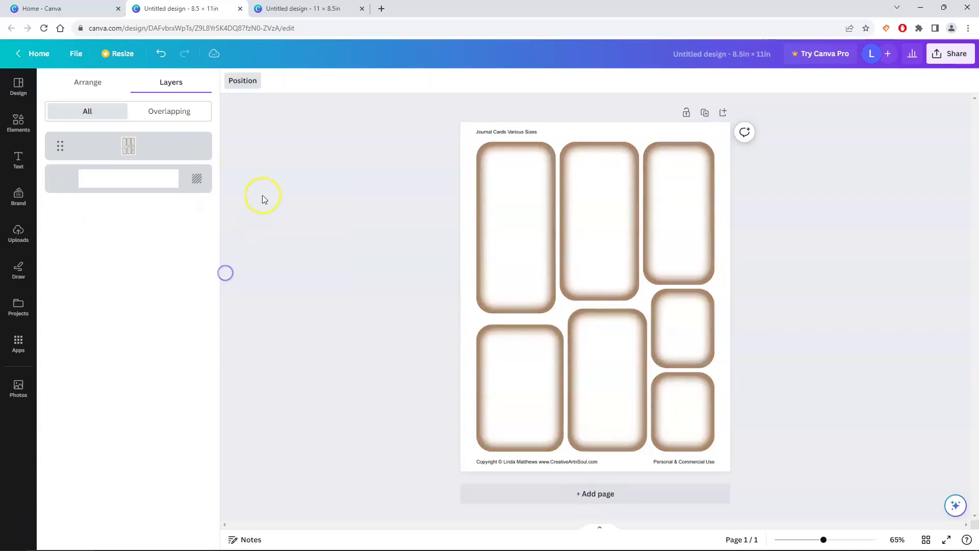
click(259, 146)
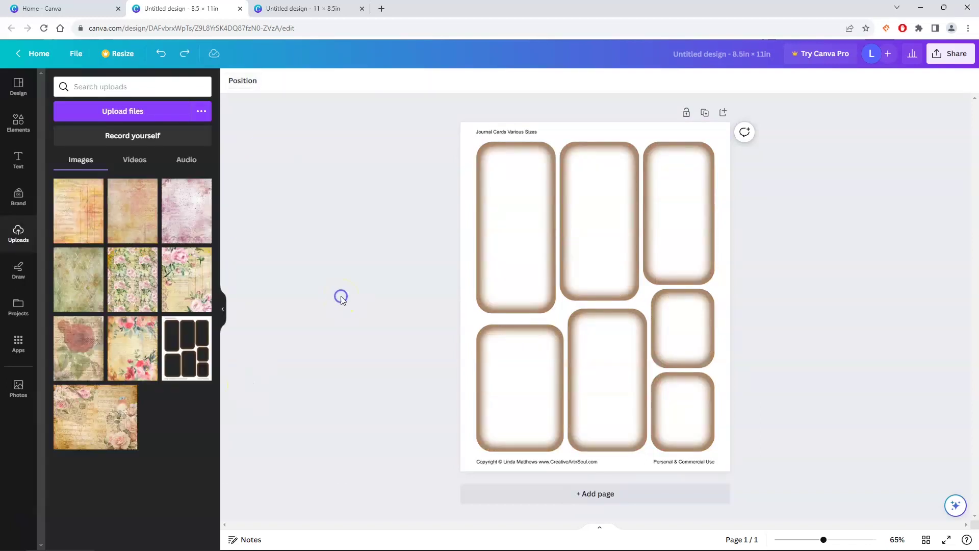
Add six background images to the page: orange ledger, tan script, lilac, green, rose pattern and pink peony ledger
click(82, 228)
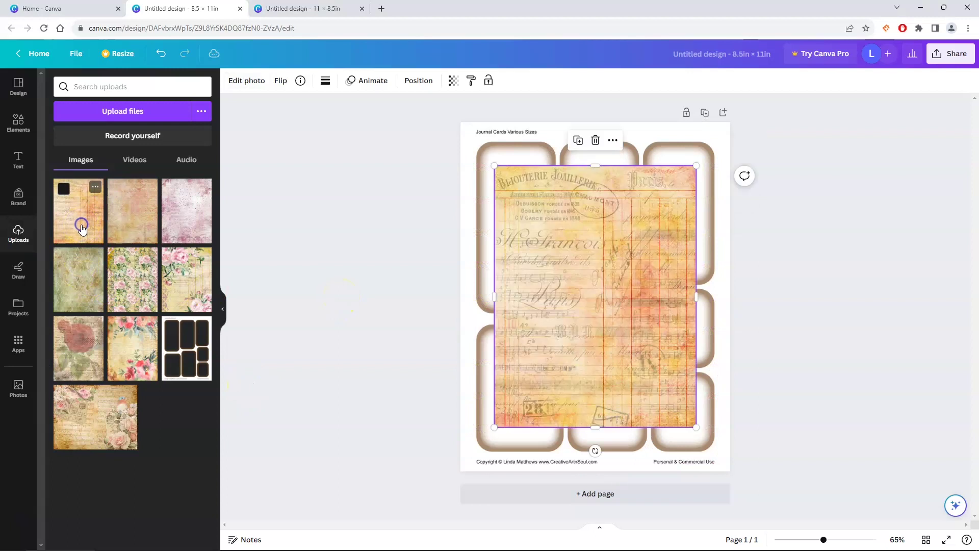
click(136, 224)
click(183, 225)
click(77, 280)
click(132, 280)
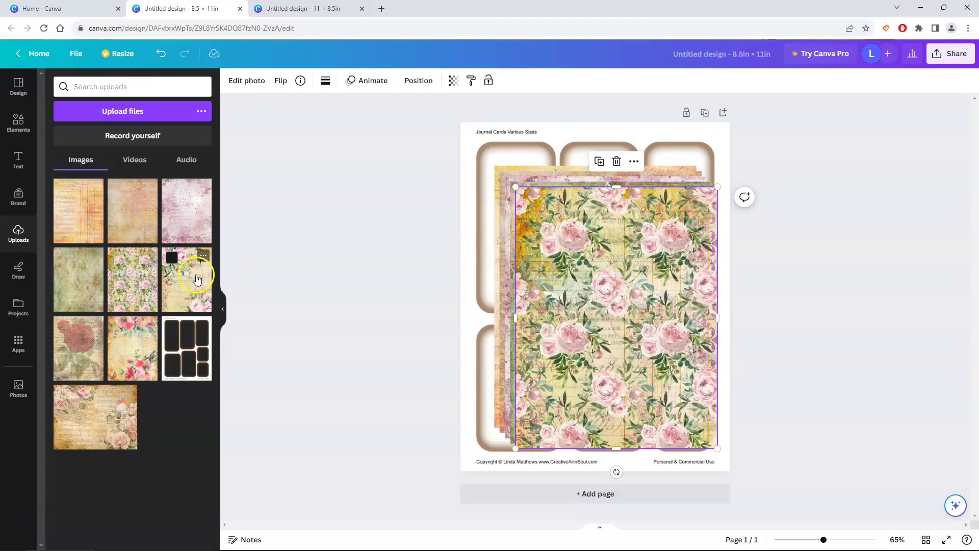
click(187, 274)
click(309, 244)
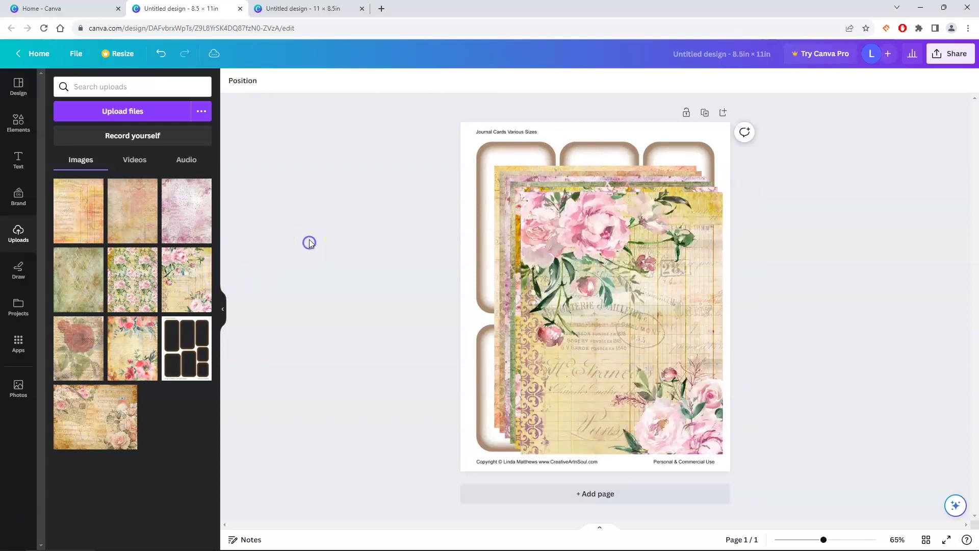
Move the journal cards template above all six background images in the layer order
click(251, 86)
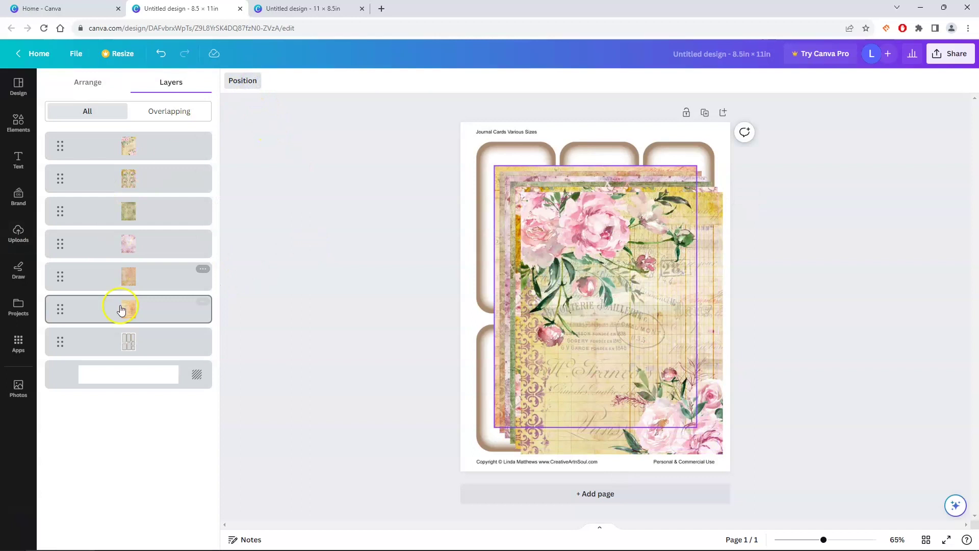
click(139, 338)
drag(171, 341, 165, 135)
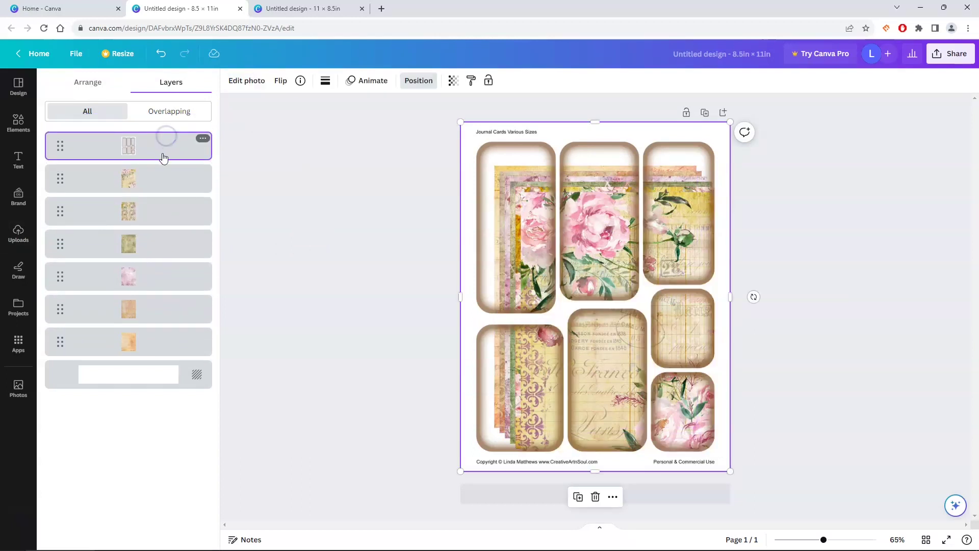
Position the pink peony ledger image behind the top-left card and crop its height and width to fit that card
click(181, 184)
drag(580, 288, 526, 220)
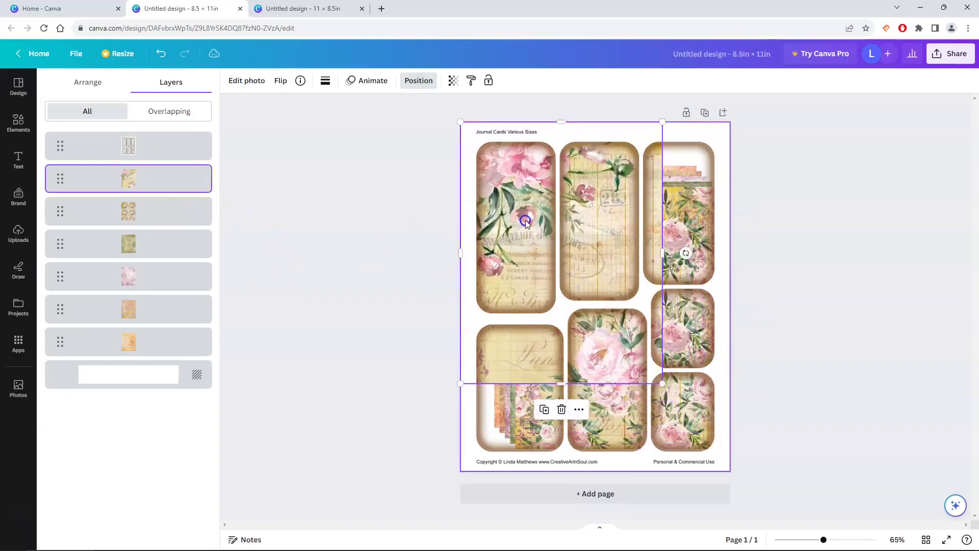
drag(561, 383, 558, 317)
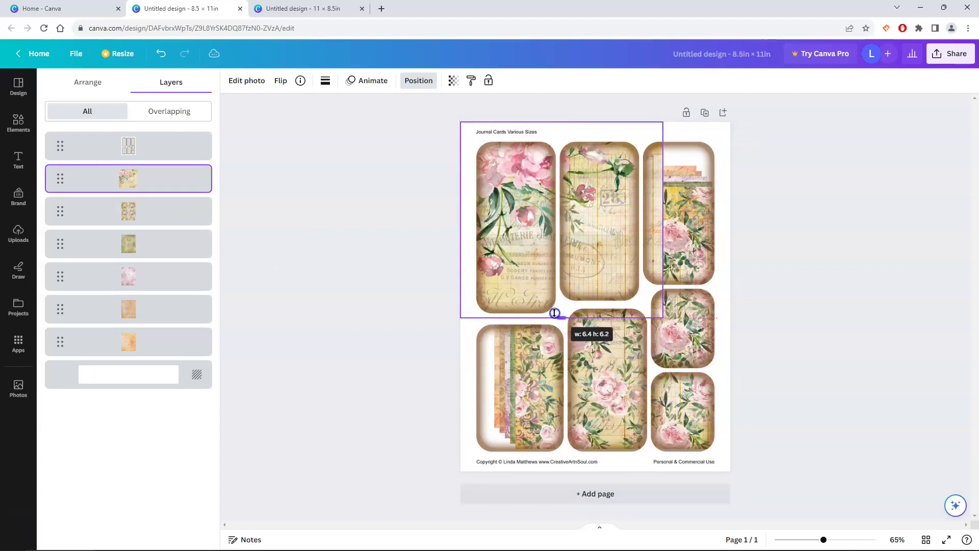
drag(662, 222, 559, 224)
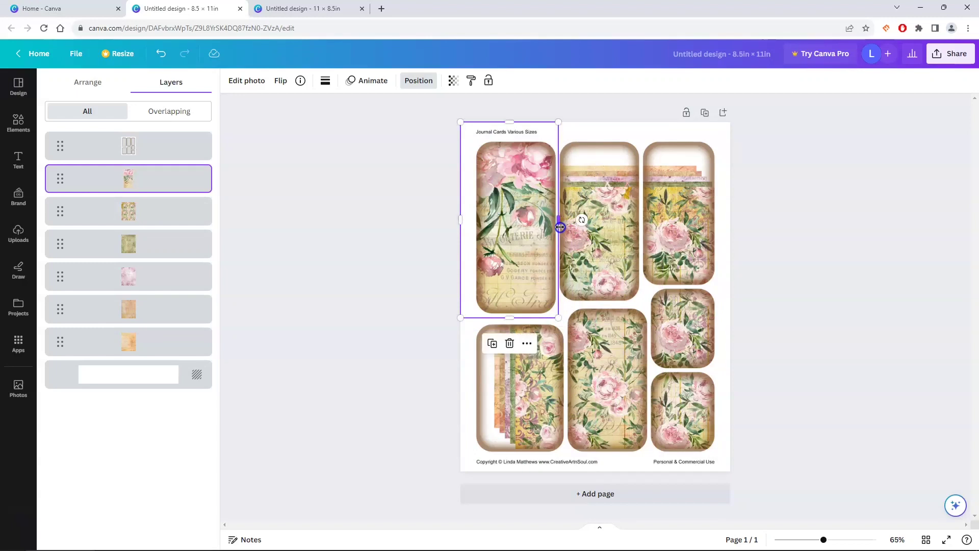
Move the rose pattern image behind the top-middle card and crop its right and bottom sides to fit
click(155, 225)
drag(581, 264, 620, 208)
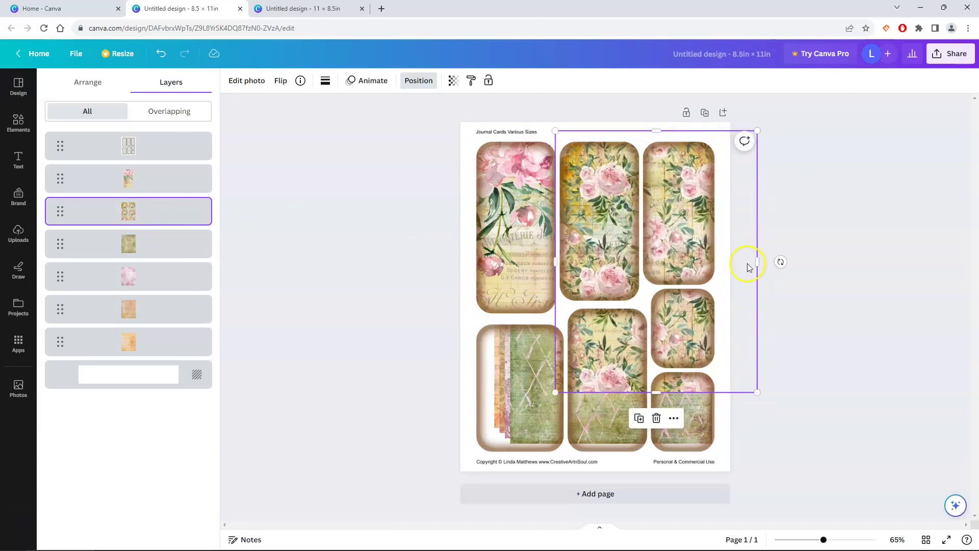
drag(758, 262, 641, 262)
drag(598, 392, 591, 306)
drag(605, 248, 606, 252)
Move the green lattice image behind the top-right card and crop its bottom and left sides to fit
click(175, 243)
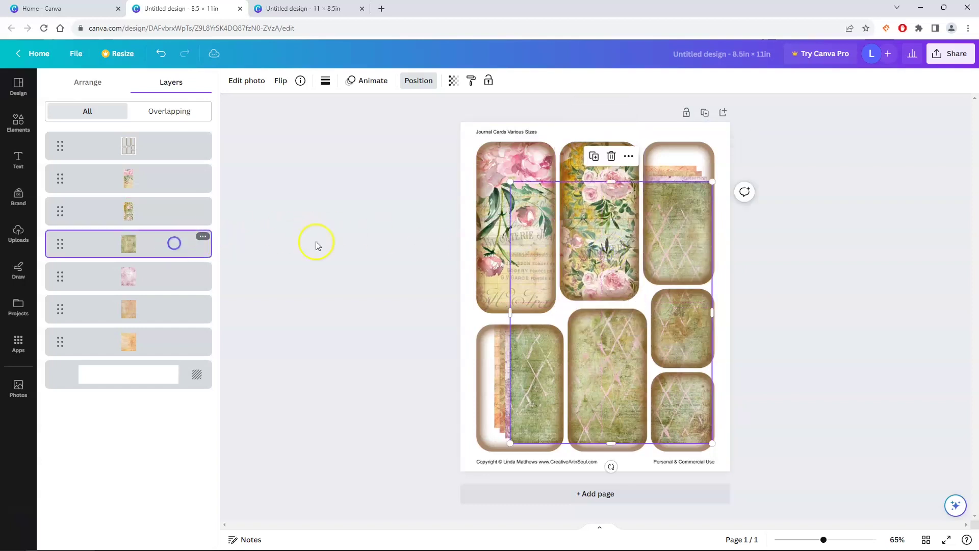
drag(660, 278, 675, 223)
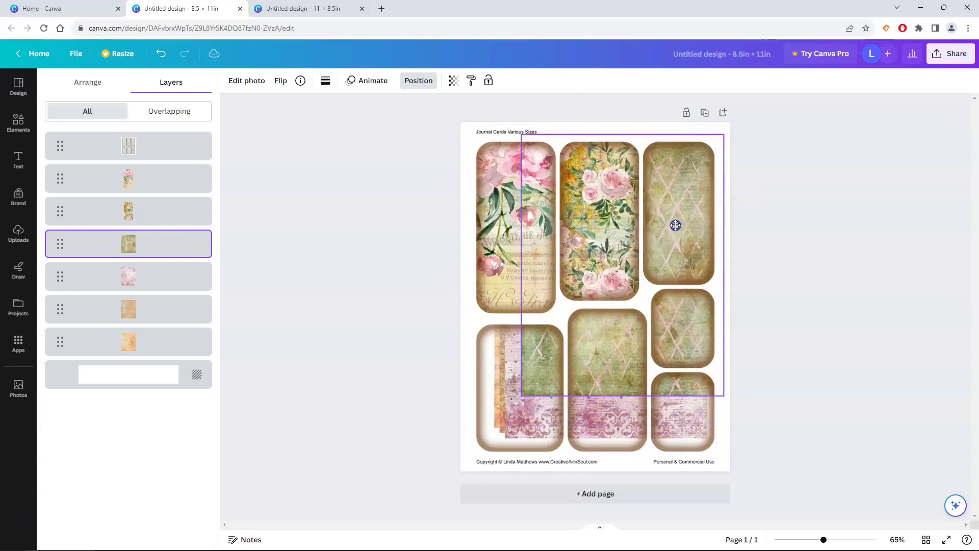
drag(622, 396, 642, 286)
drag(521, 210, 641, 211)
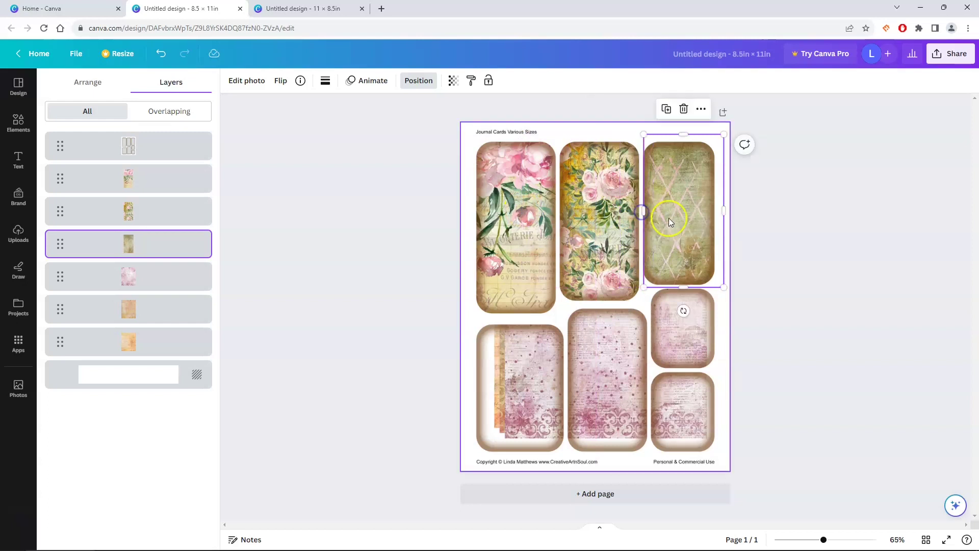
click(667, 220)
click(426, 279)
Move the lilac script image behind the bottom-left card and crop its right and top sides to fit
click(142, 275)
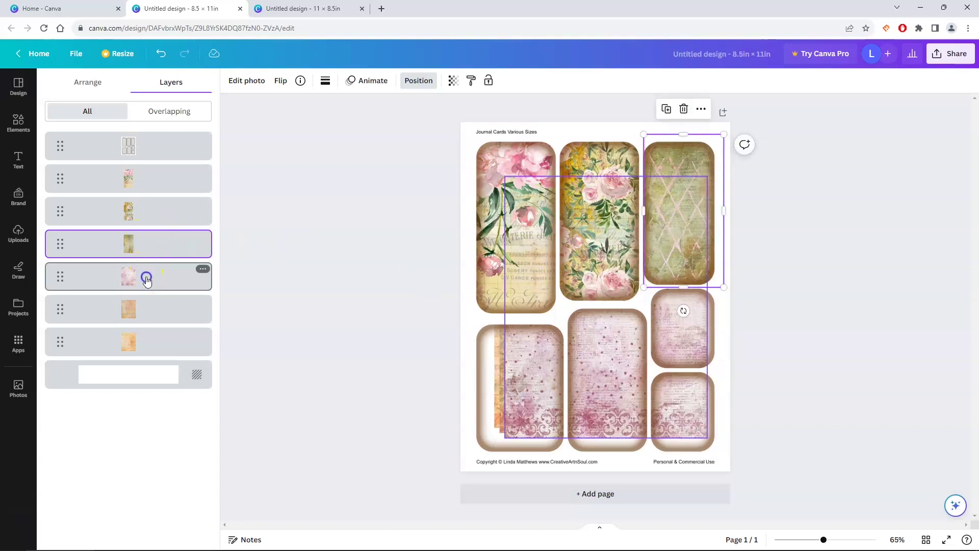
drag(571, 352, 539, 359)
drag(677, 329, 568, 351)
drag(520, 194, 522, 318)
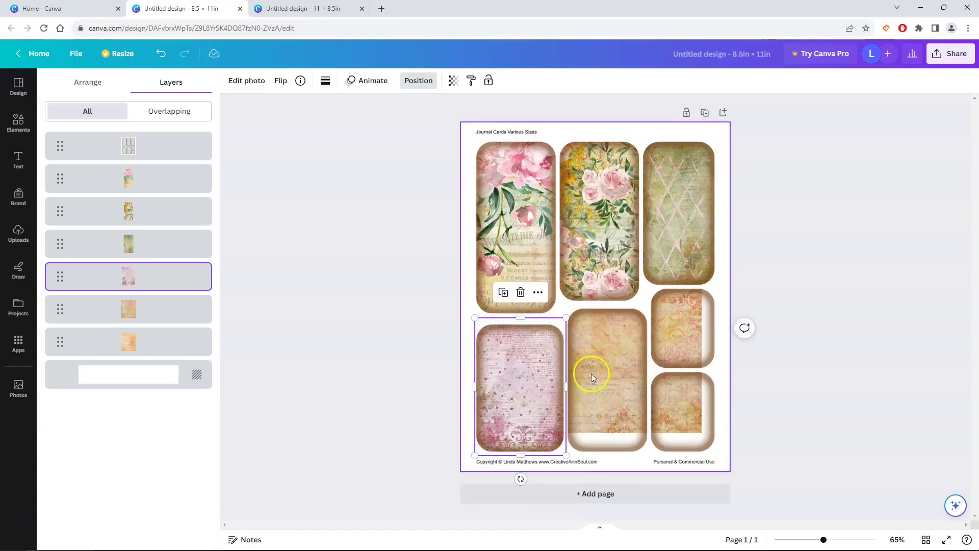
Move the tan script image behind the bottom-middle card and crop its right, top and left sides to fit
click(165, 312)
drag(629, 332, 622, 358)
drag(703, 325, 650, 343)
drag(576, 194, 590, 302)
drag(502, 374, 567, 371)
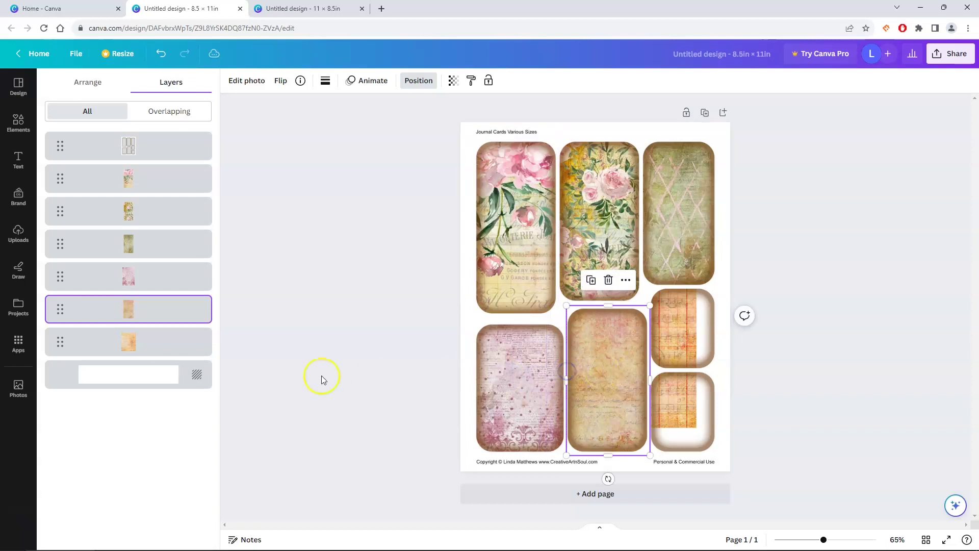
Move the orange ledger image behind the upper small card in the right column and crop its top and left sides to fit
click(174, 347)
drag(514, 334, 541, 277)
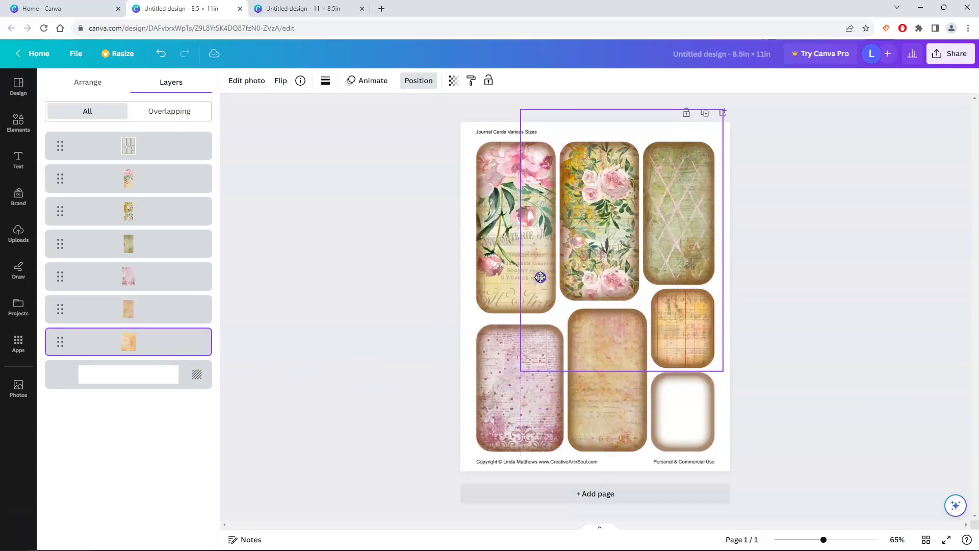
drag(617, 111, 619, 288)
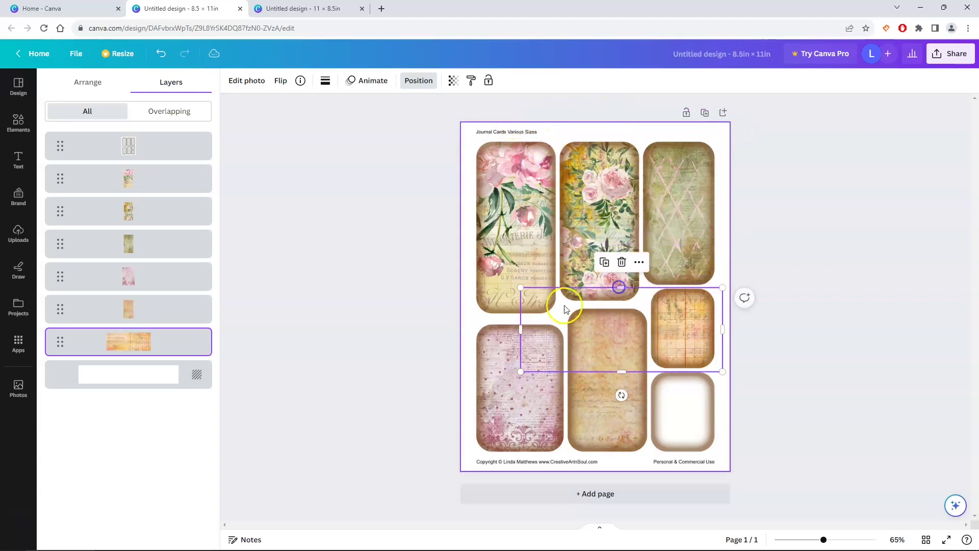
drag(520, 329, 650, 317)
click(761, 332)
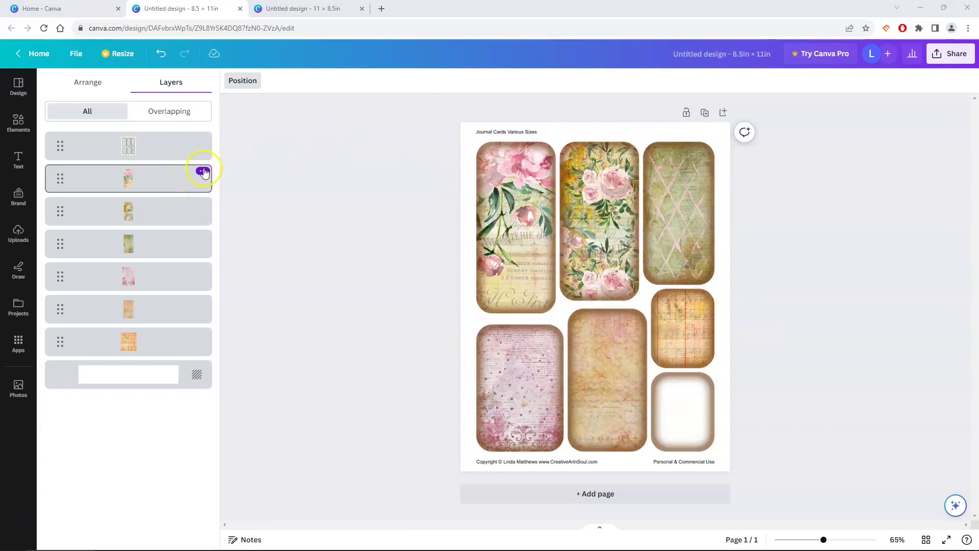
Duplicate the peony image, layer the copy beneath the card template, move it over the empty bottom-right card and extend its crop to the right
click(202, 173)
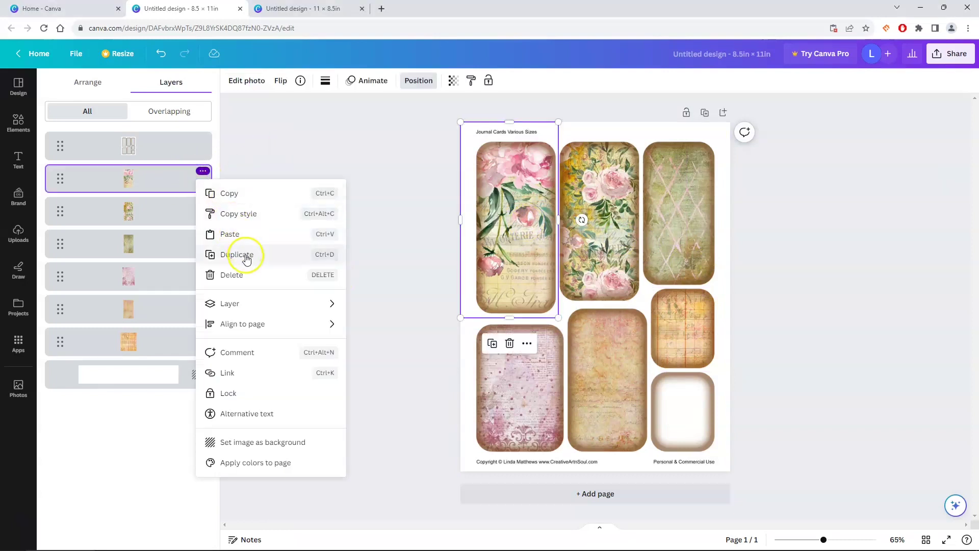
click(246, 255)
drag(180, 152, 181, 195)
drag(494, 225, 661, 358)
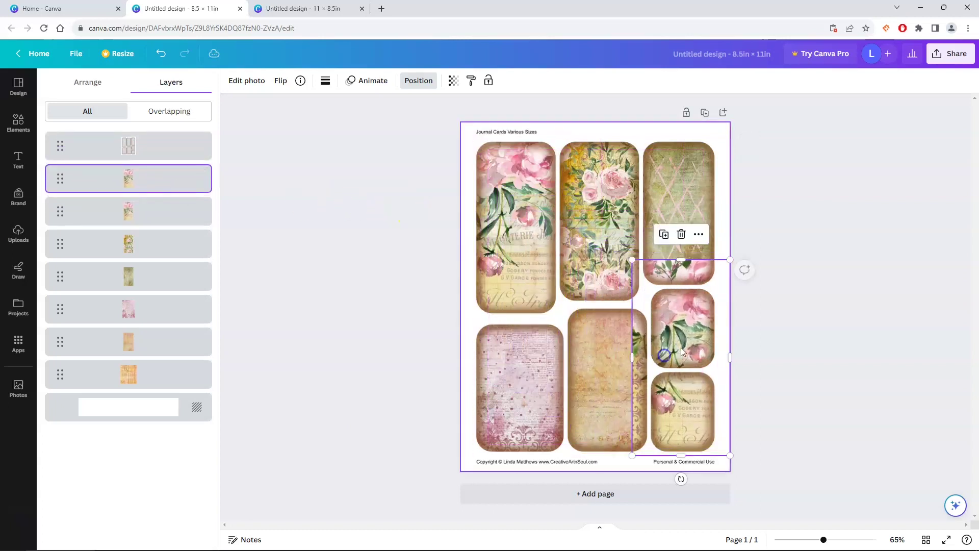
drag(730, 357, 811, 326)
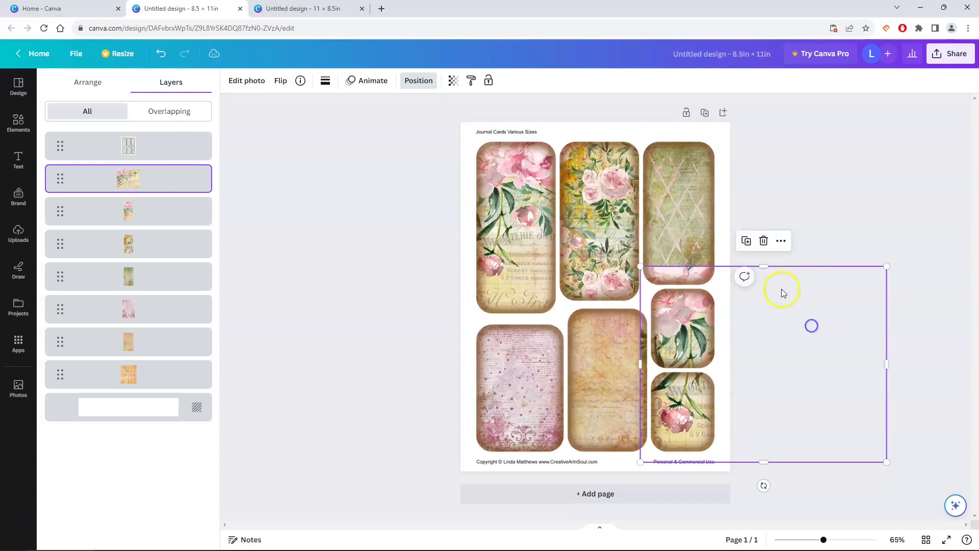
Crop the top, left and right sides of the duplicated peony image to fit the bottom-right card, and deselect it
drag(763, 265, 776, 371)
drag(641, 414, 650, 415)
drag(886, 416, 721, 411)
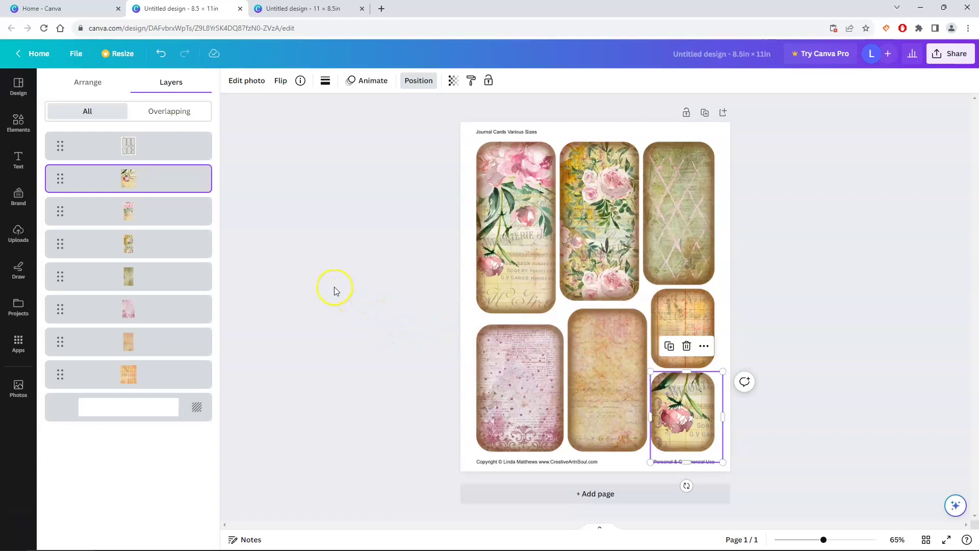
click(349, 289)
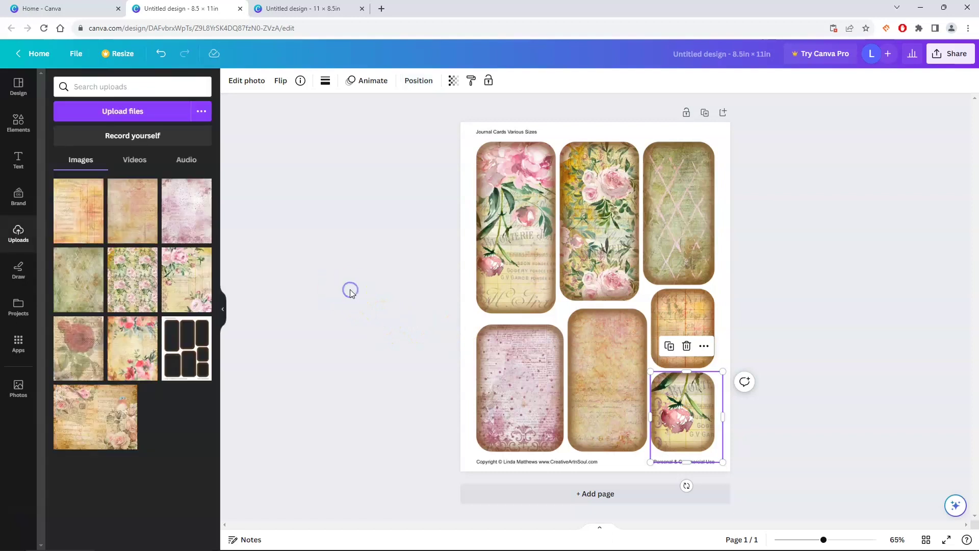
click(350, 289)
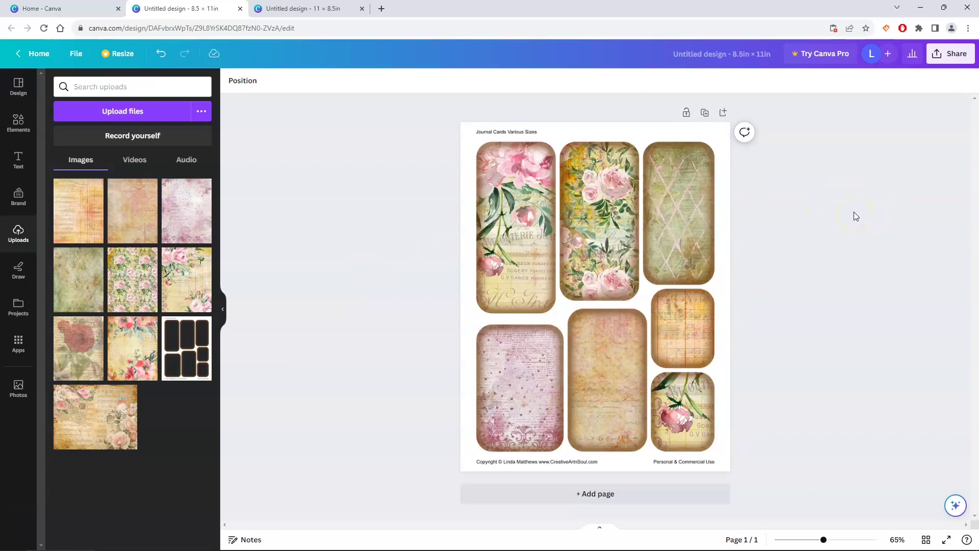
click(832, 256)
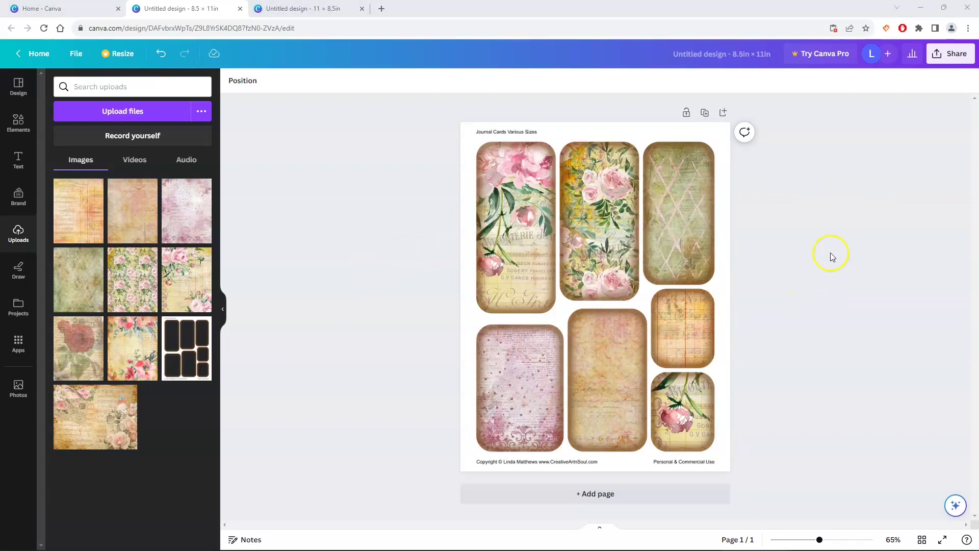
Download the cards sheet as PDF Print with Flatten PDF enabled
click(957, 56)
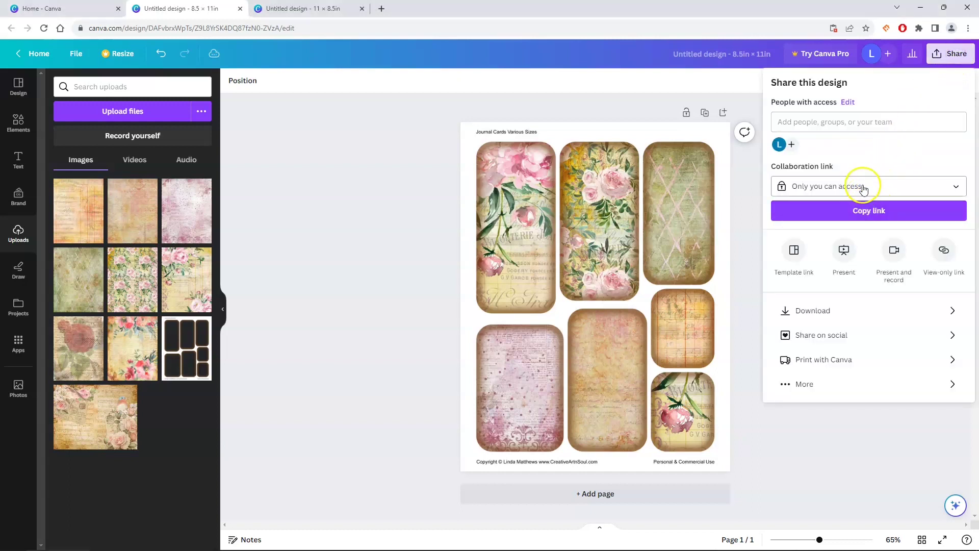
click(823, 315)
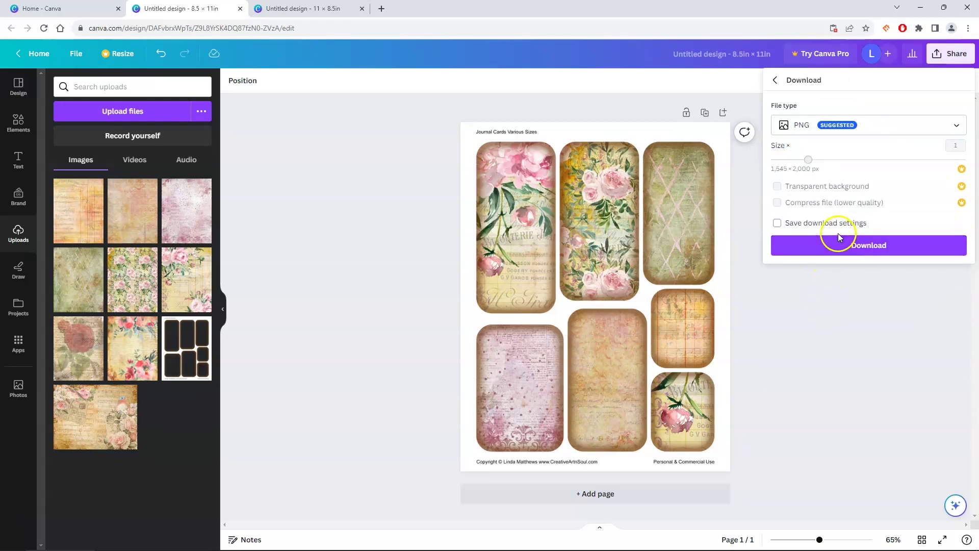
click(893, 127)
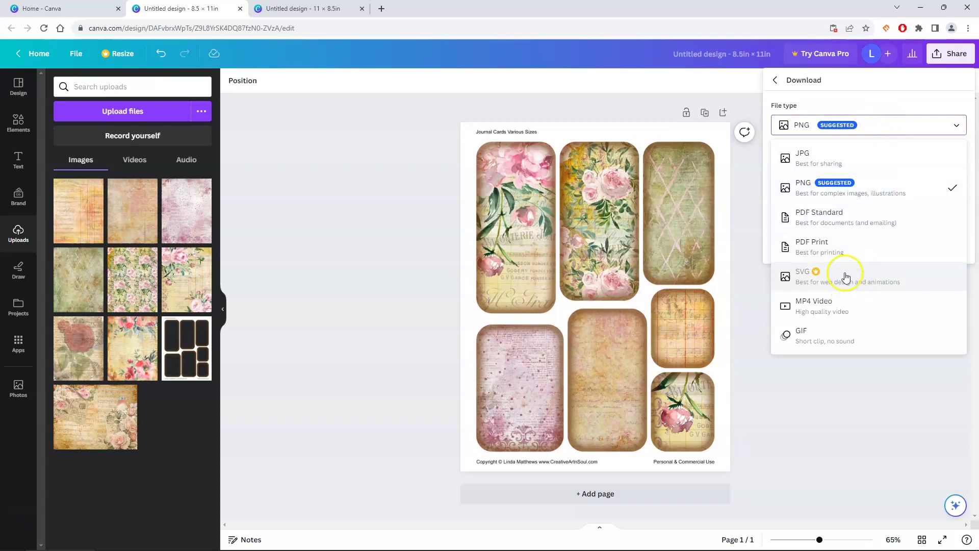
click(800, 250)
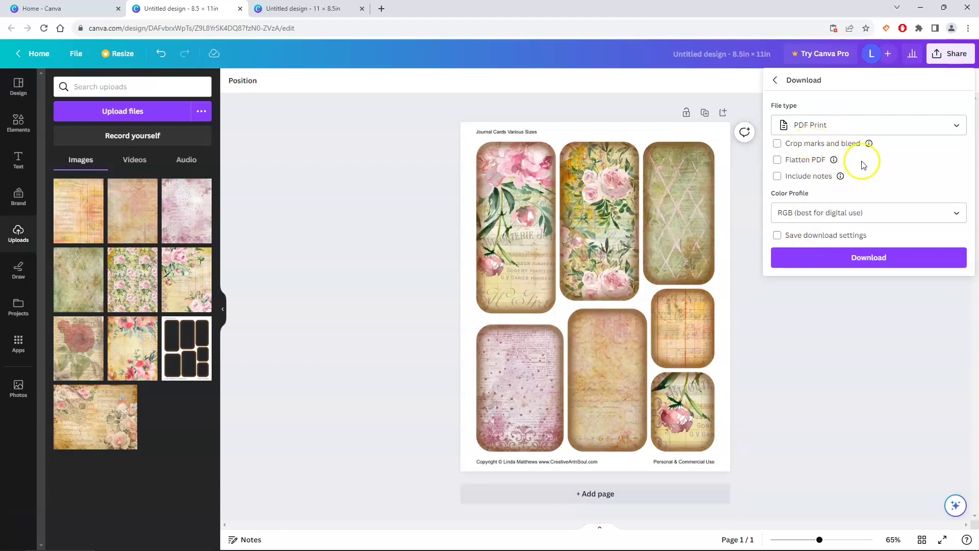
mouse_move(833, 164)
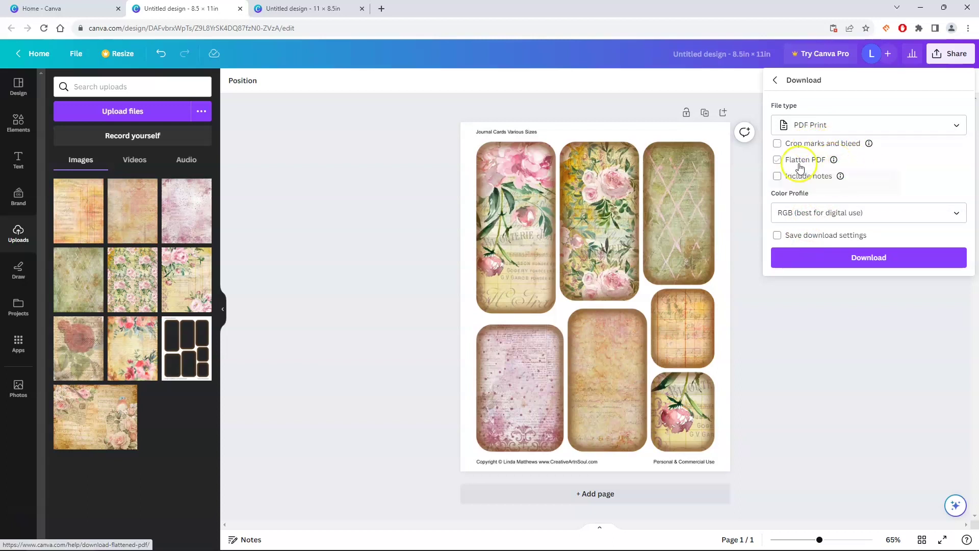
click(778, 161)
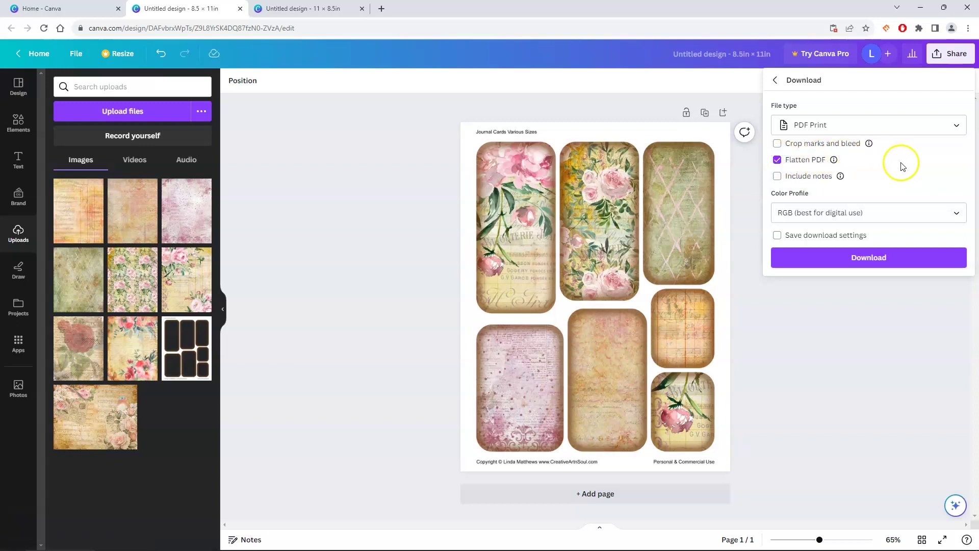
click(869, 259)
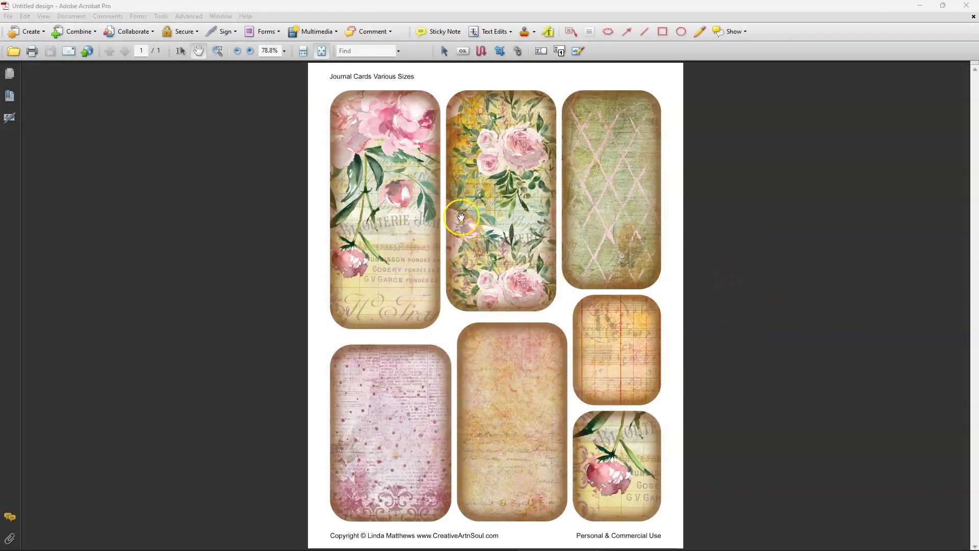
In Adobe Acrobat Pro, open the print settings for the downloaded cards PDF and set page scaling to None
click(11, 21)
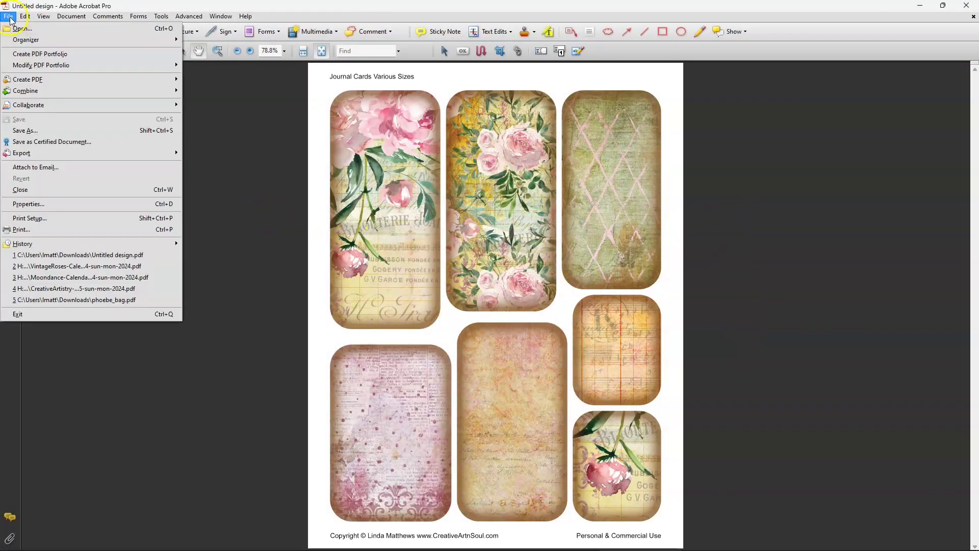
click(64, 229)
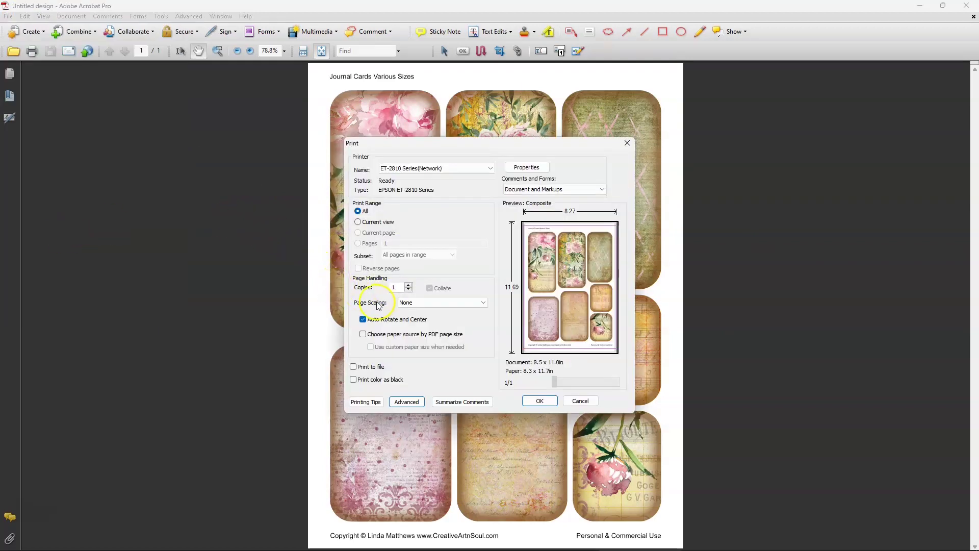
click(419, 303)
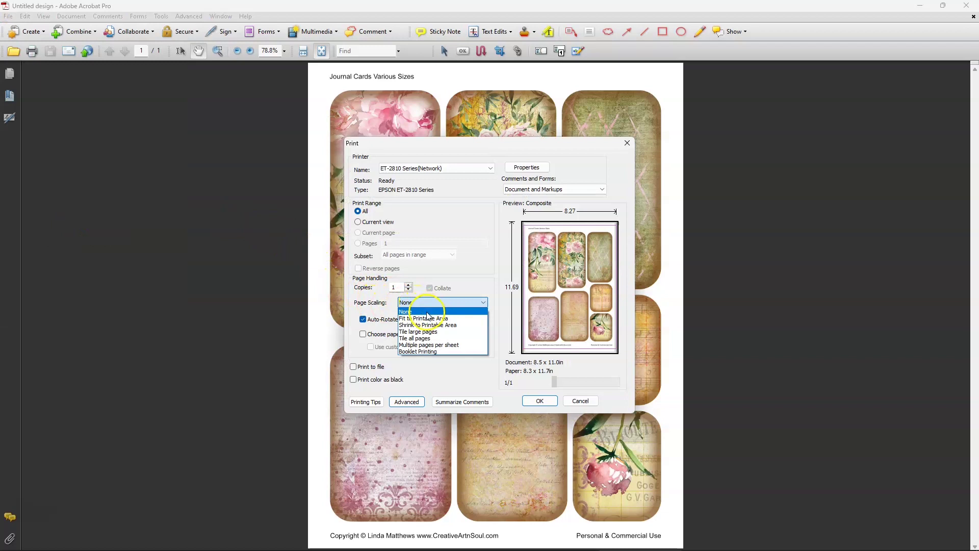
click(411, 312)
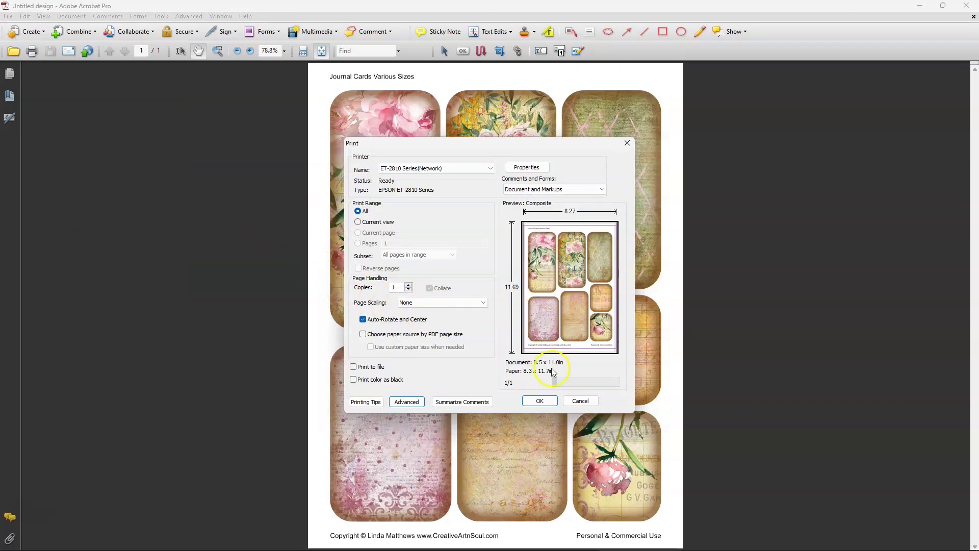